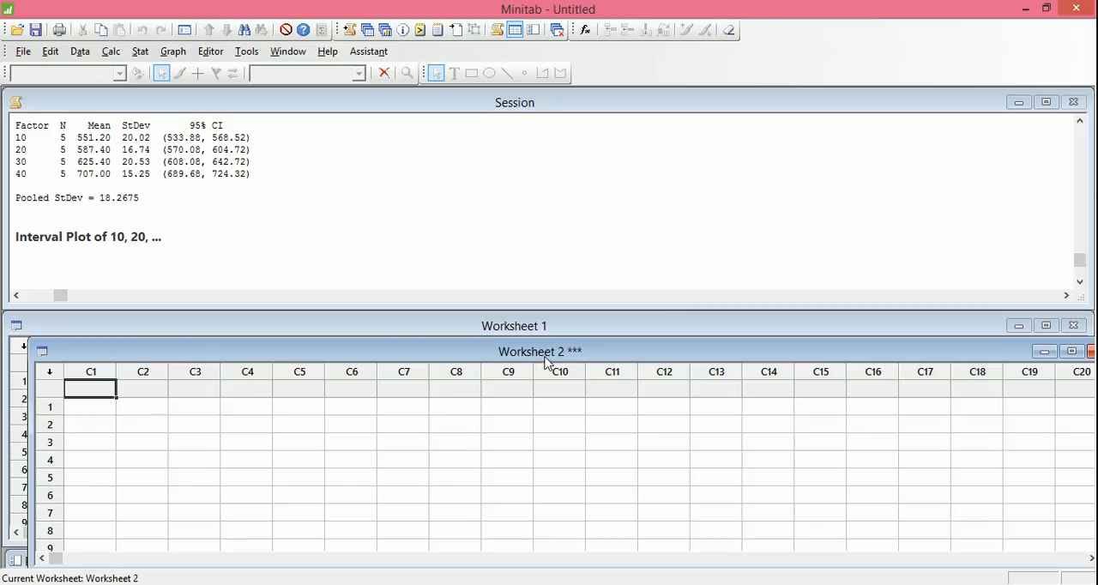
Align the Worksheet 2 window over Worksheet 1 and go to the end of the Session output.
drag(544, 354, 517, 331)
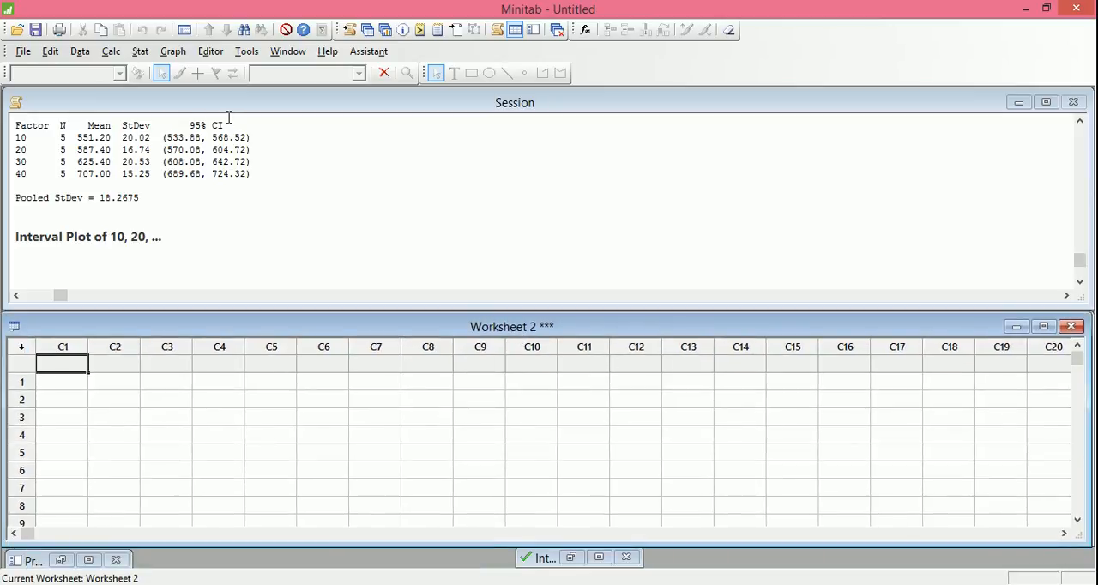
click(246, 200)
mouse_move(1080, 252)
mouse_down()
mouse_move(1091, 154)
mouse_move(1090, 257)
mouse_up()
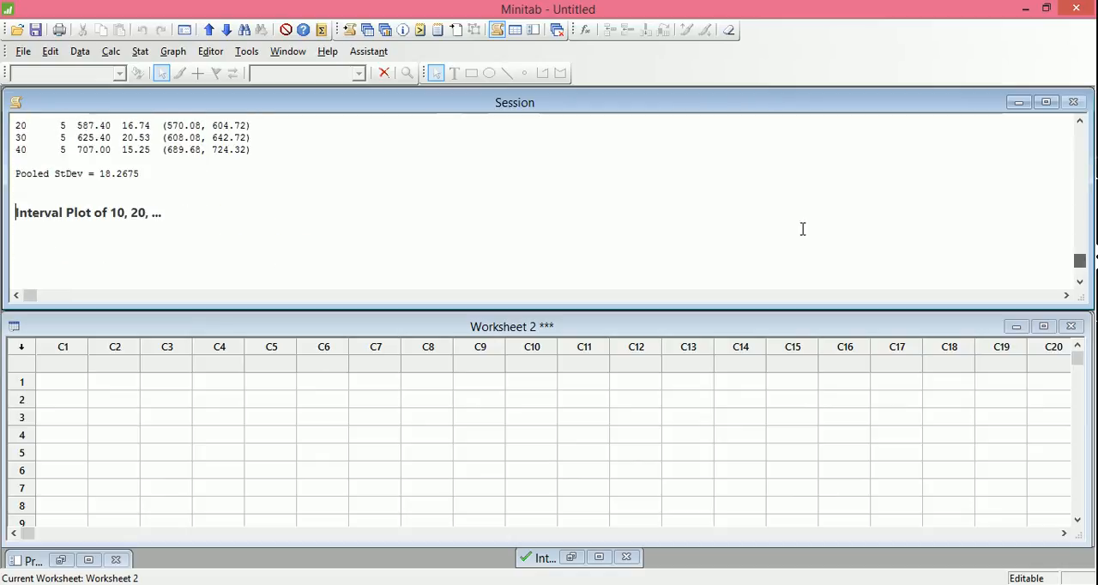
Create a new Minitab project in place of the current one.
click(19, 52)
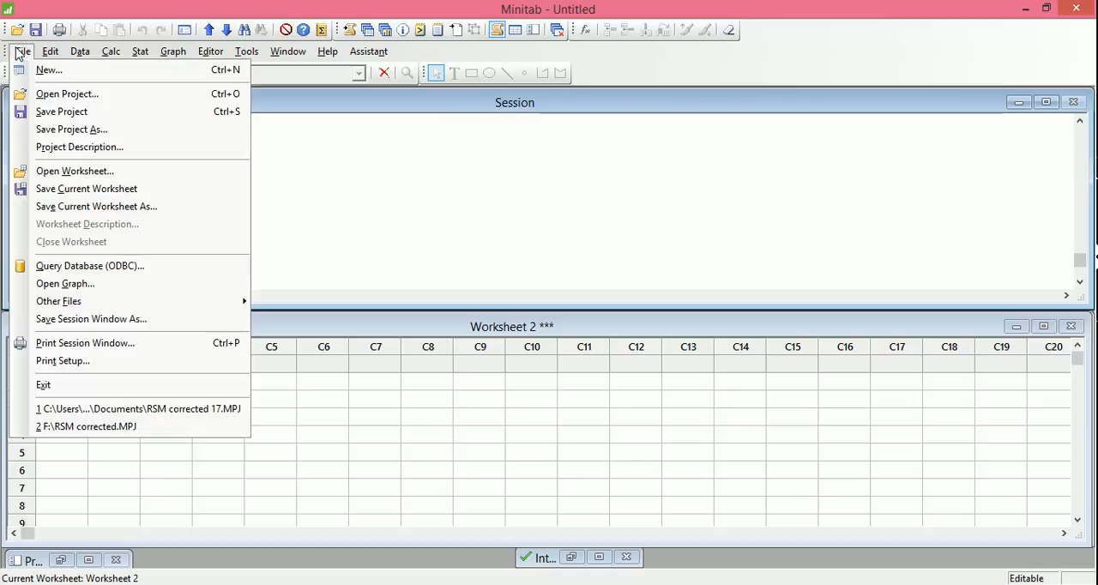
click(39, 70)
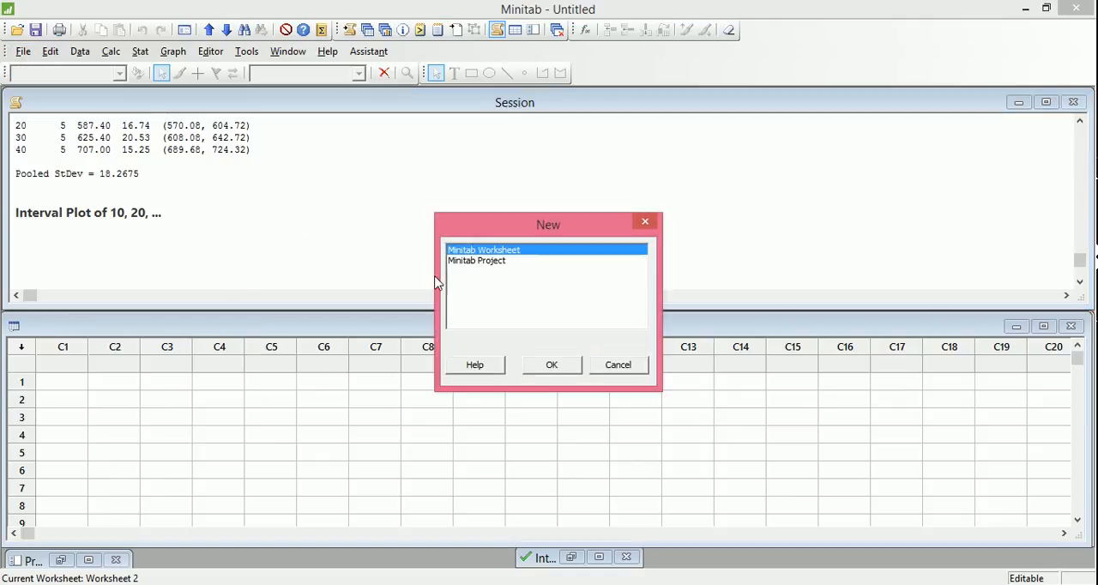
click(477, 261)
click(566, 365)
click(581, 337)
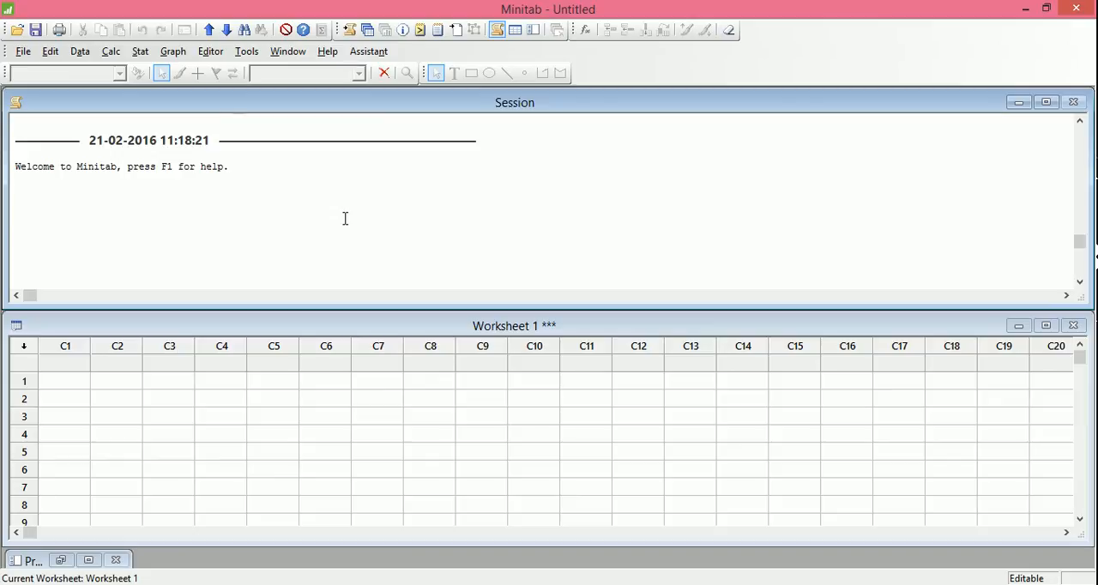
Select the 100 W to 400 W headings in the Excel Data workbook and the name cells of columns C1 to C4 in Minitab.
click(311, 584)
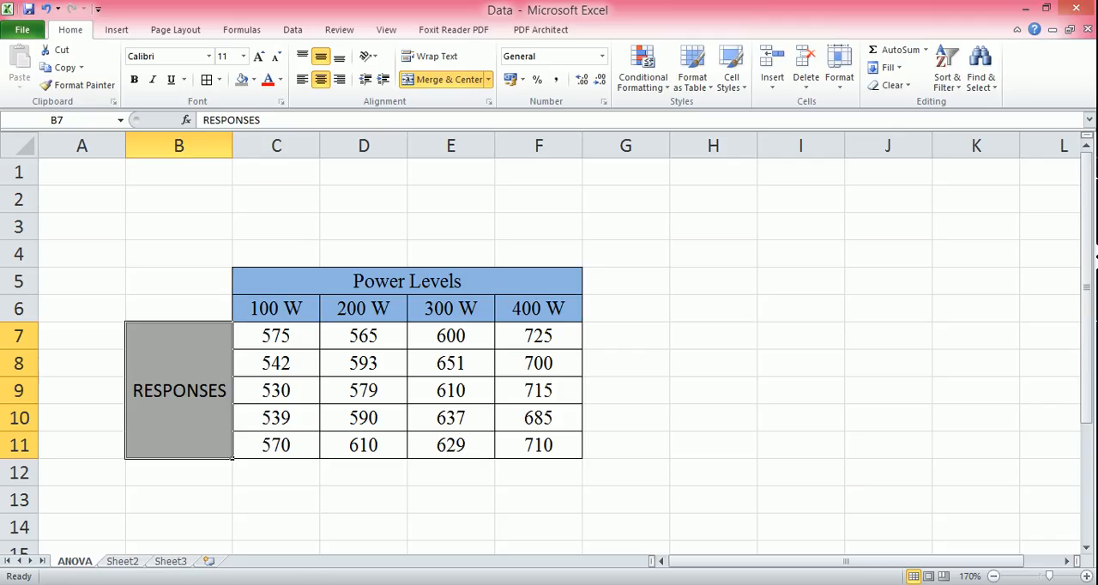
drag(283, 309, 500, 310)
click(314, 584)
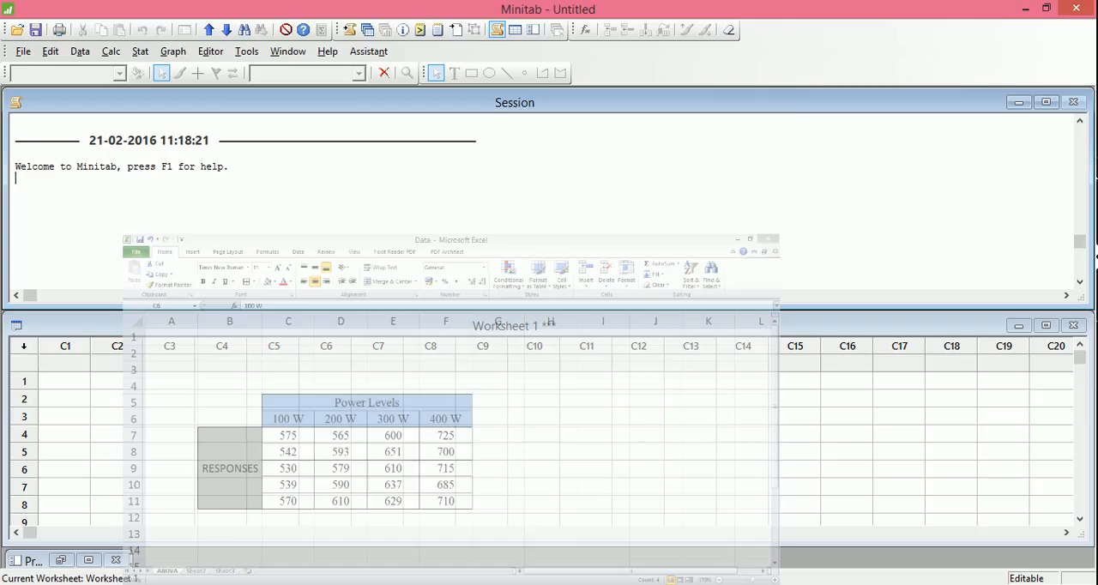
drag(64, 367, 242, 364)
click(314, 584)
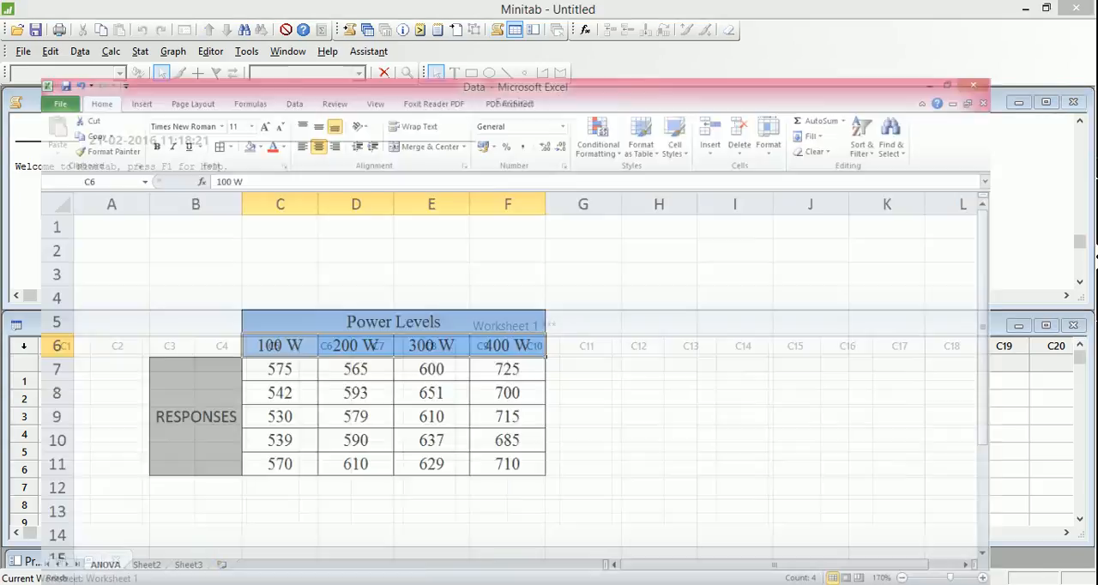
key(ctrl+c)
key(alt+Tab)
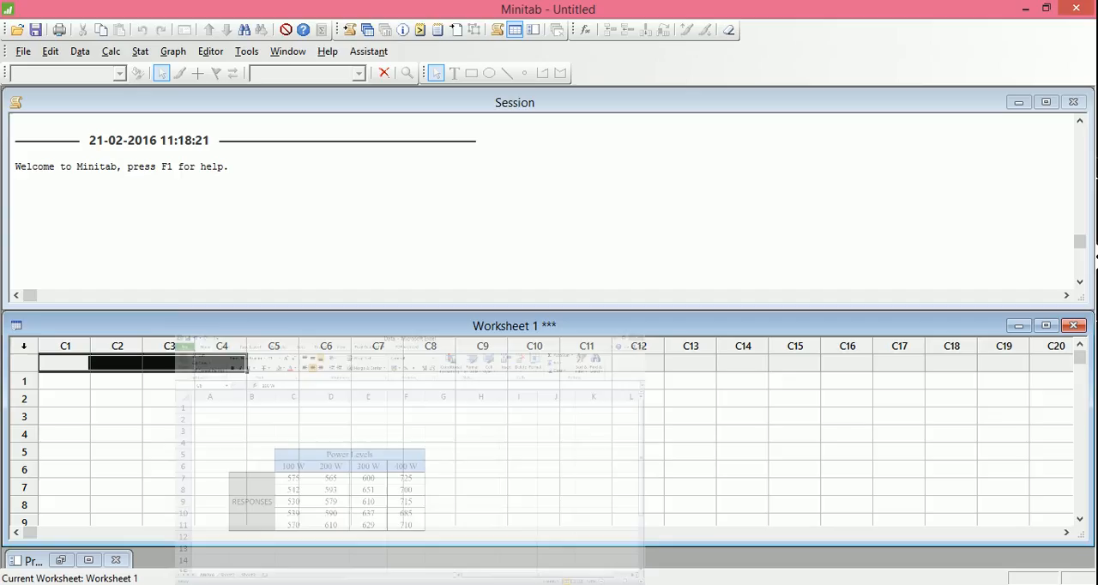
Name worksheet columns C1 to C4 as 100W, 200W, 300W and 400W.
text(100)
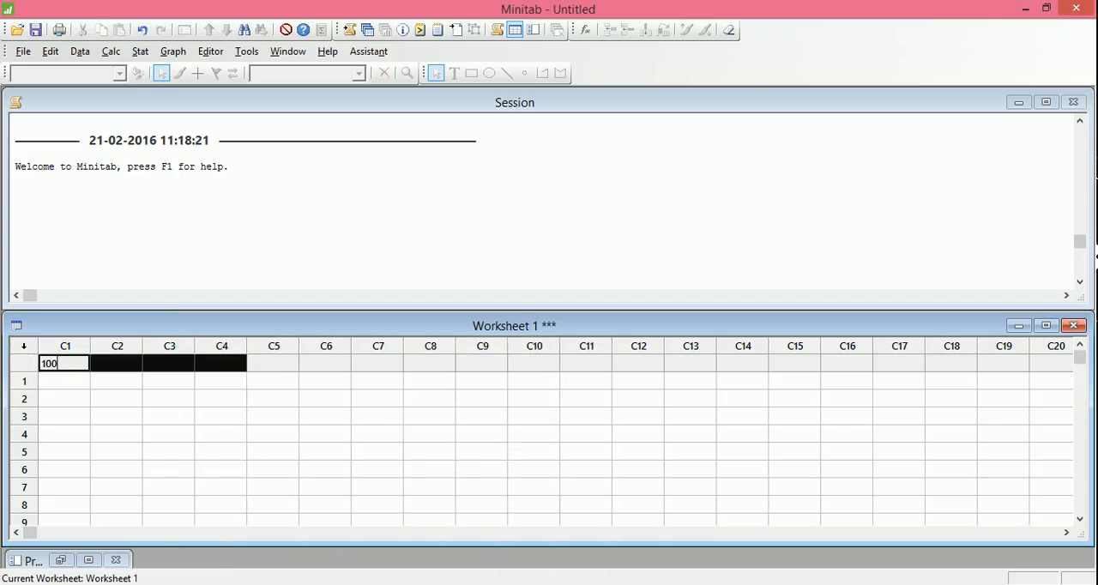
text(W)
key(Tab)
text(200W)
key(Tab)
text(300W)
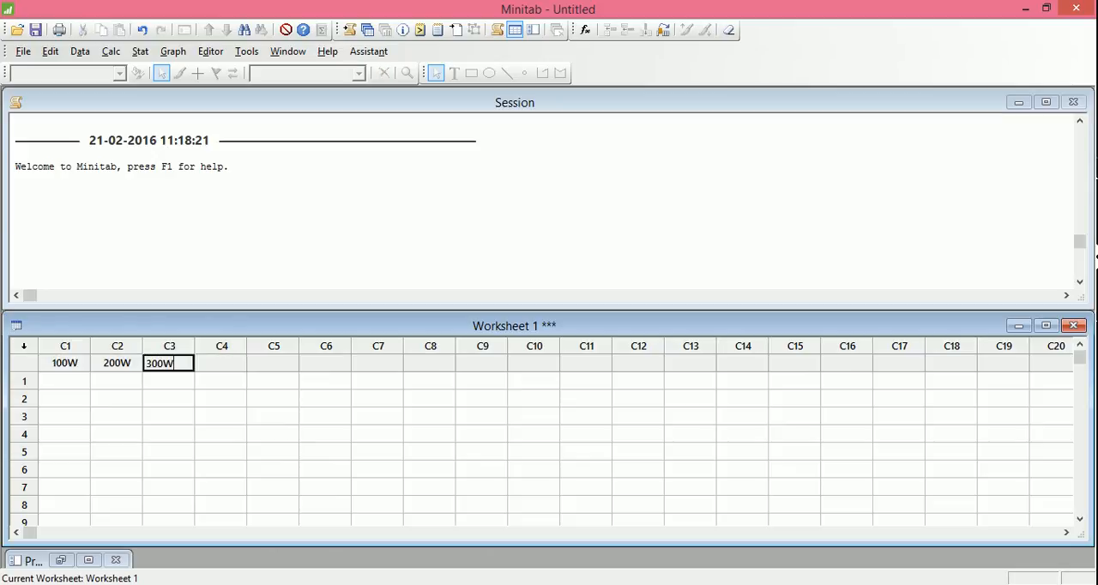
key(Tab)
text(400W)
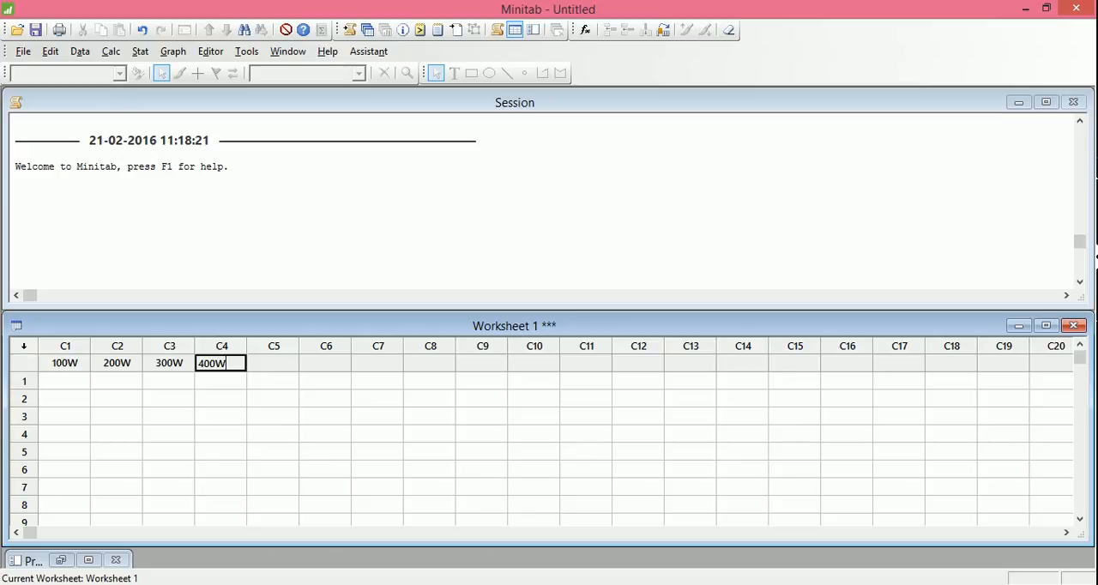
key(Return)
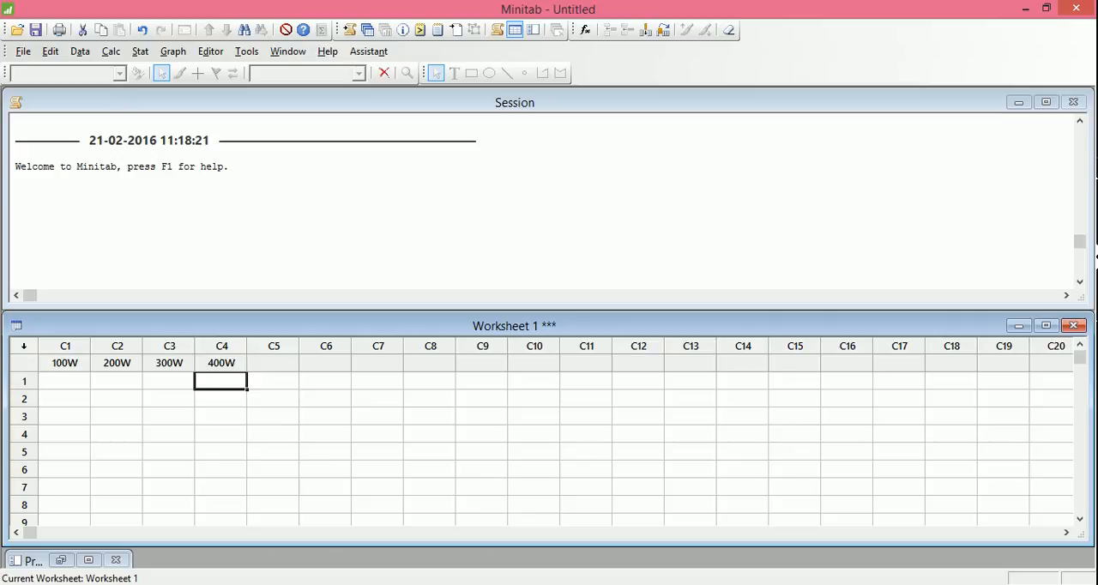
Copy the response values in C7:F11 from the Excel workbook and paste them into the Minitab worksheet starting at row 1 of C1.
key(alt+Tab)
click(247, 331)
drag(247, 331, 533, 444)
key(ctrl+c)
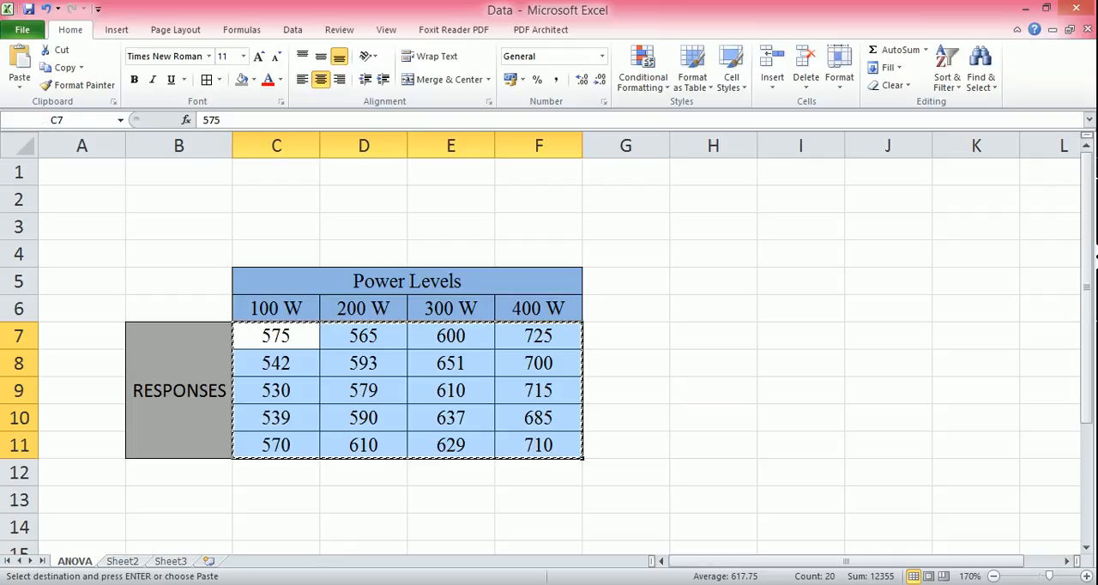
key(alt+Tab)
click(80, 383)
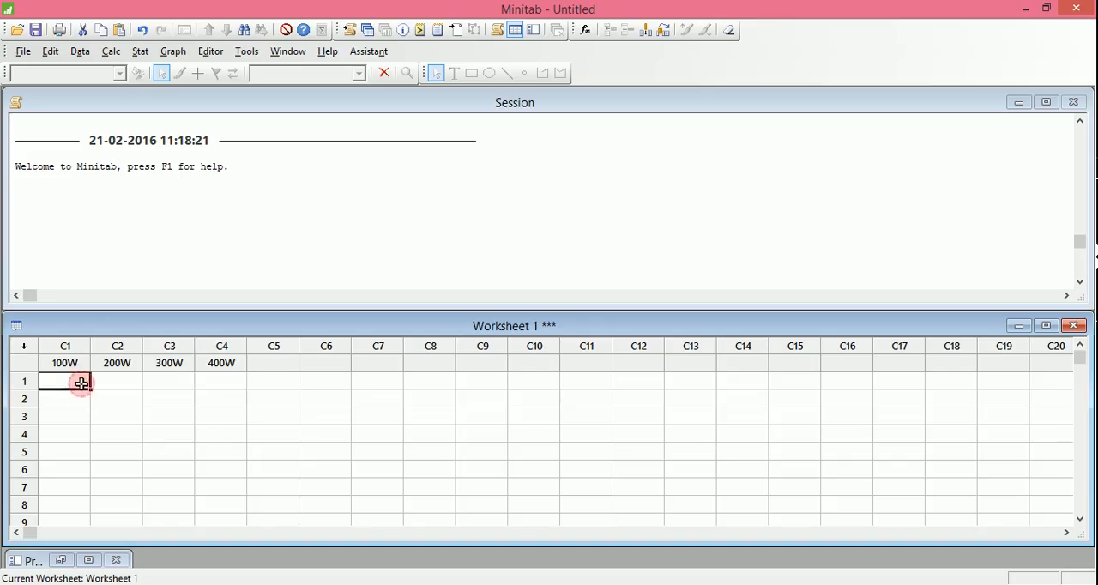
key(ctrl+v)
click(411, 437)
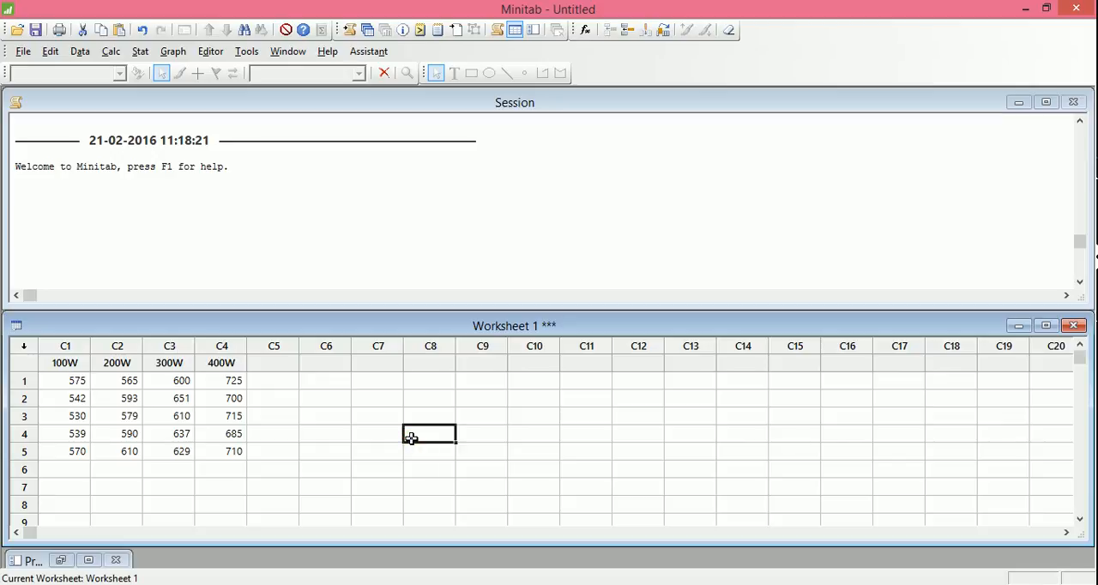
Start a One-Way ANOVA with the response data in a separate column for each factor level.
click(140, 53)
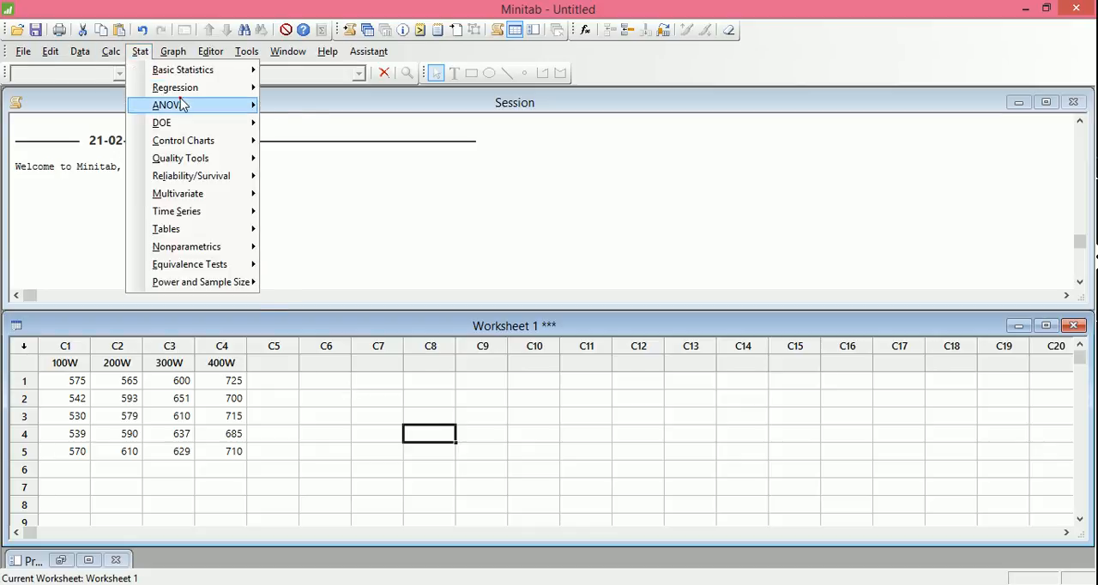
mouse_move(178, 106)
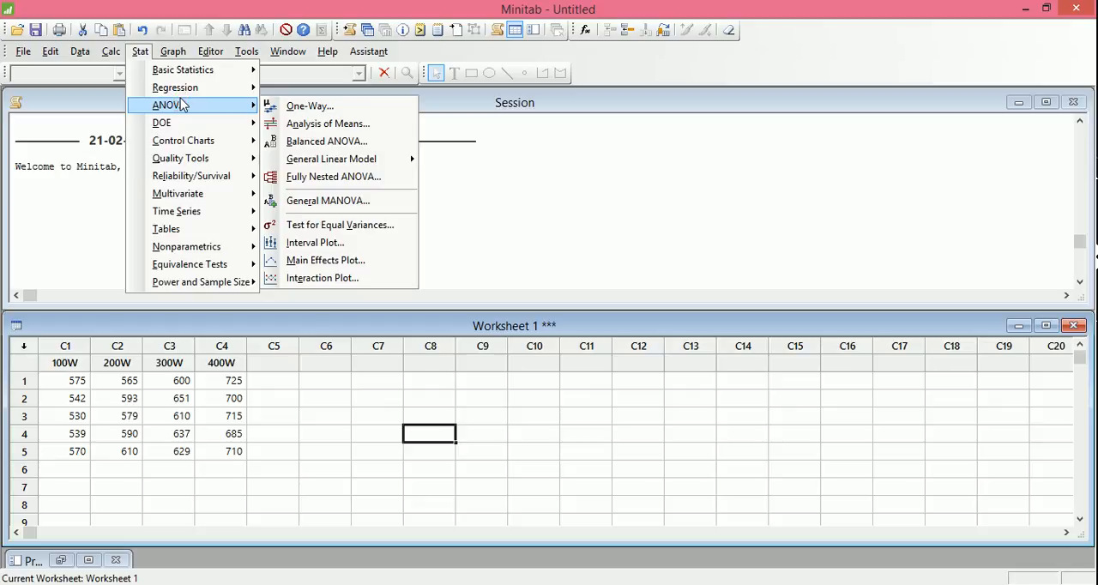
click(315, 106)
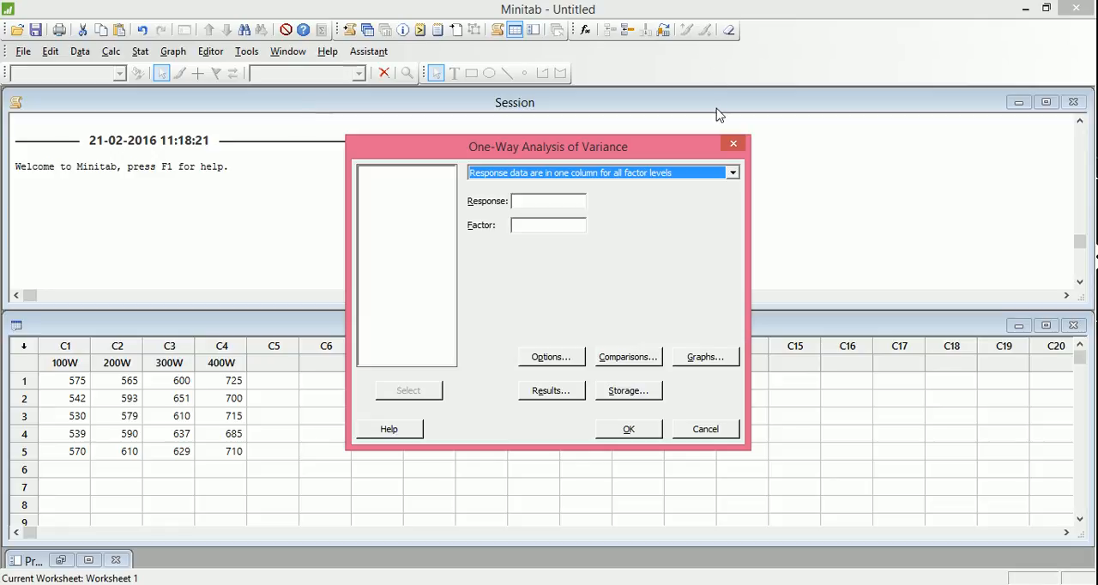
click(732, 174)
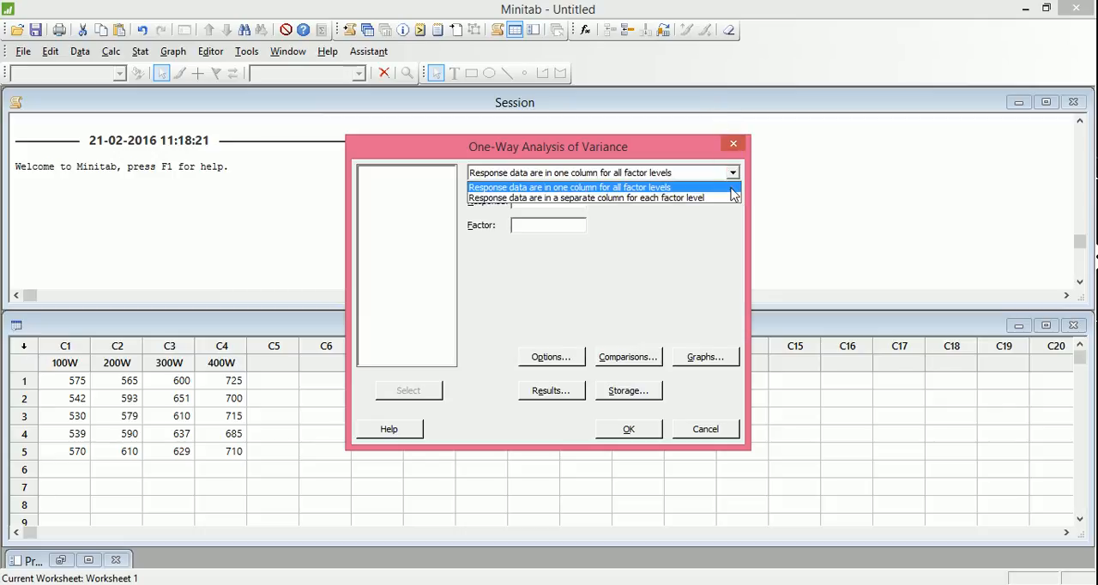
click(733, 198)
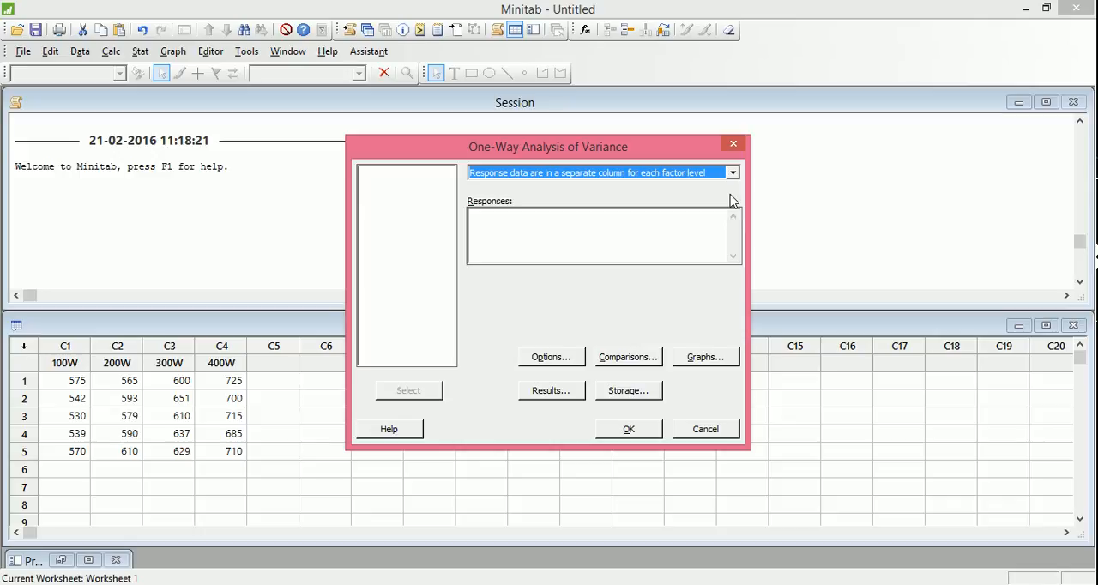
Add the columns 100W, 200W, 300W and 400W as the responses of the analysis.
click(578, 232)
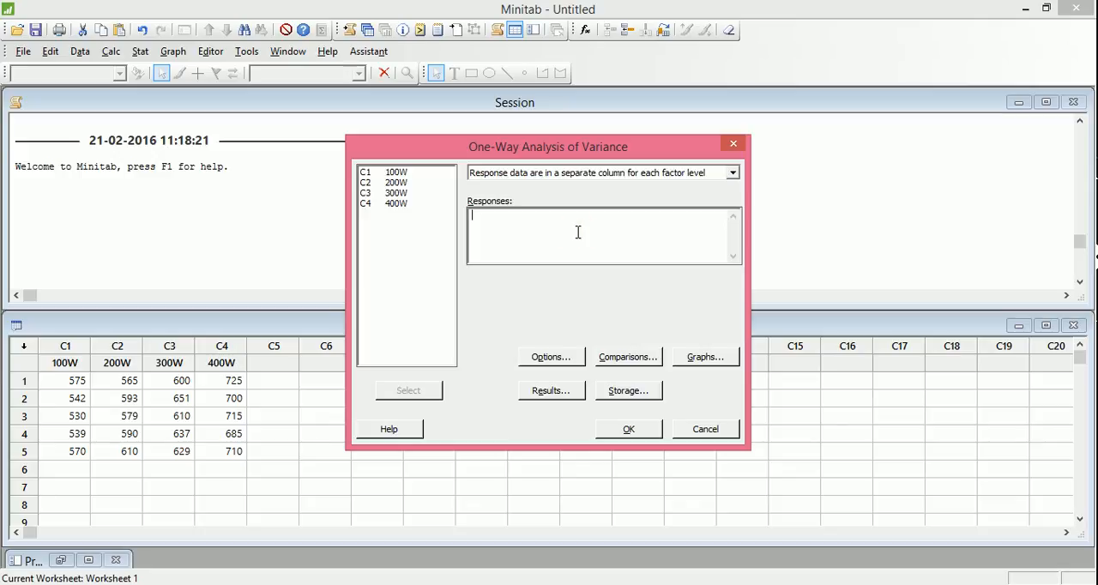
double_click(396, 173)
click(394, 183)
double_click(395, 183)
double_click(396, 193)
double_click(396, 203)
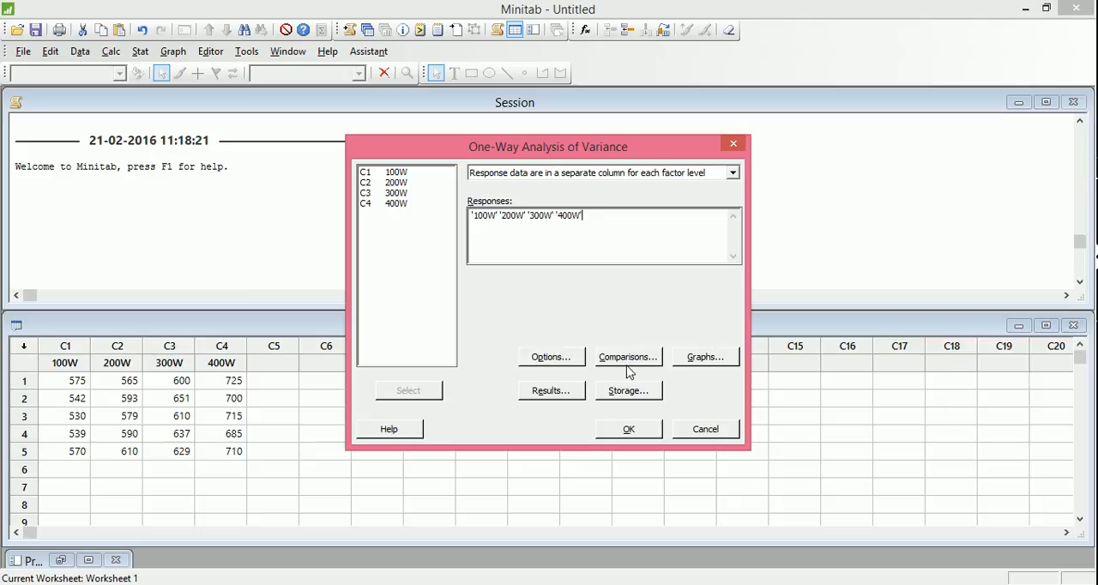
Review the confidence level in the ANOVA options and the available comparison procedures, cancelling both dialogs.
click(550, 356)
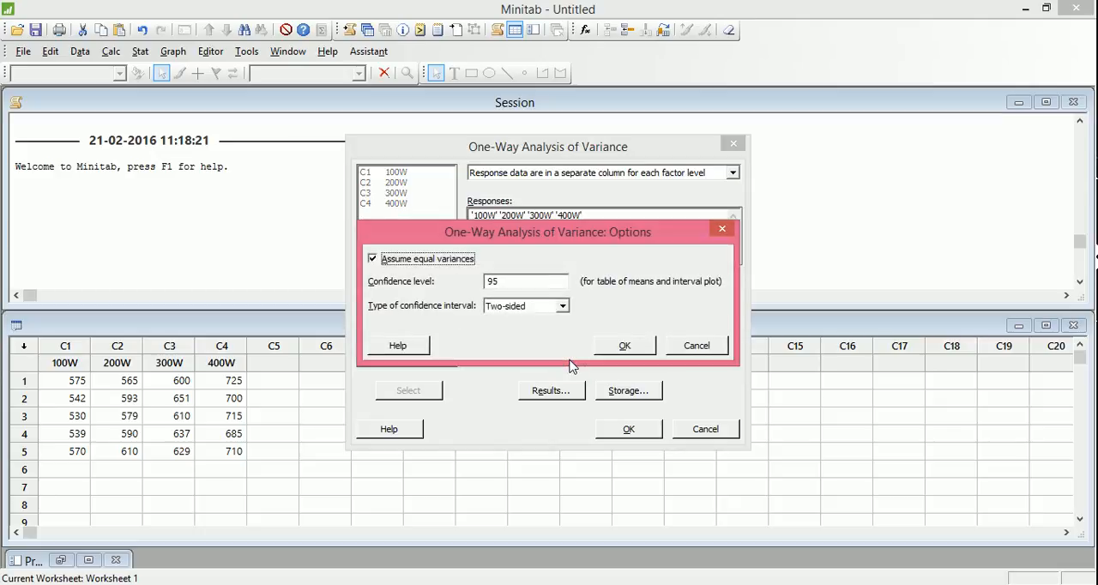
click(520, 281)
drag(520, 281, 473, 281)
click(516, 281)
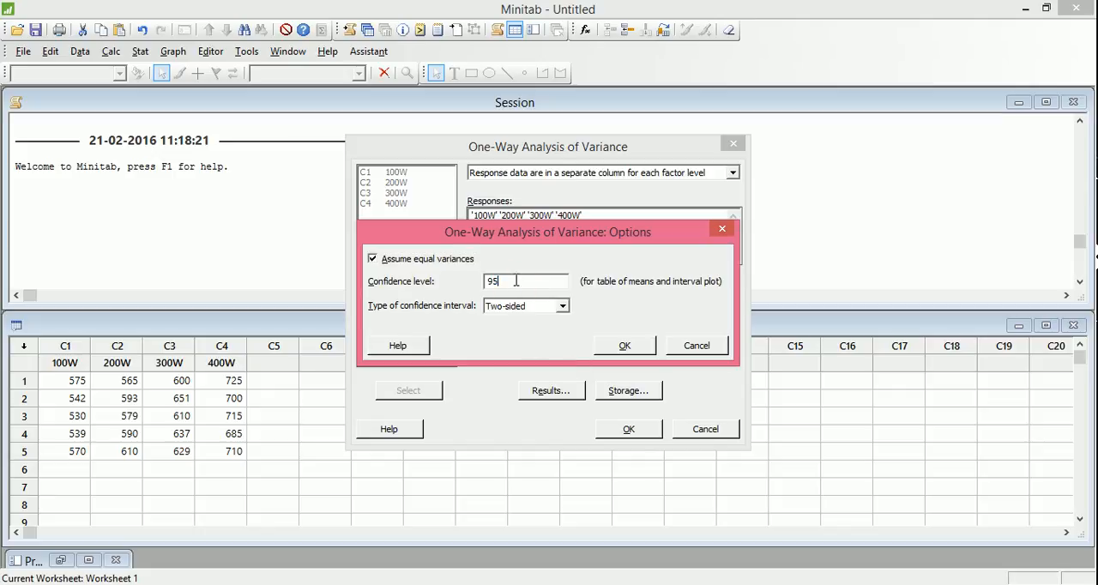
click(719, 350)
click(658, 357)
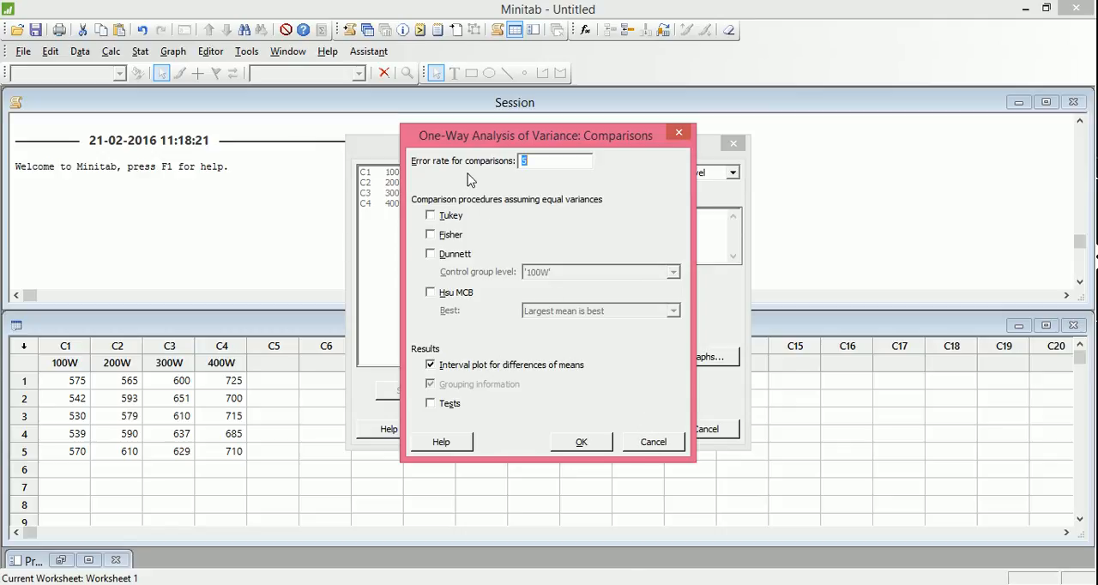
click(653, 442)
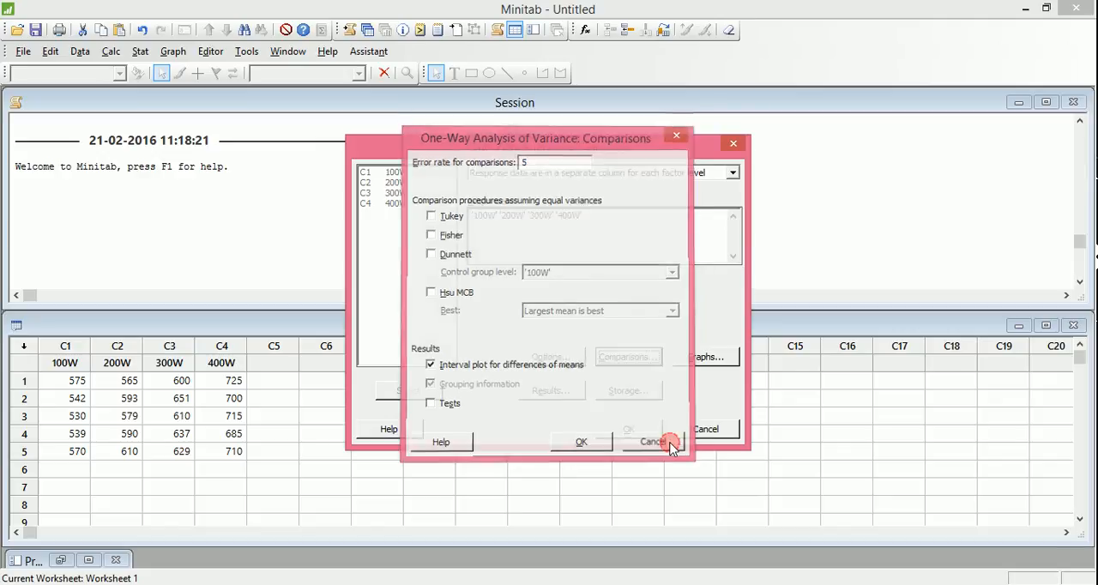
Set the ANOVA graphs to a boxplot of data and three-in-one residual plots, with the interval plot turned off.
click(707, 359)
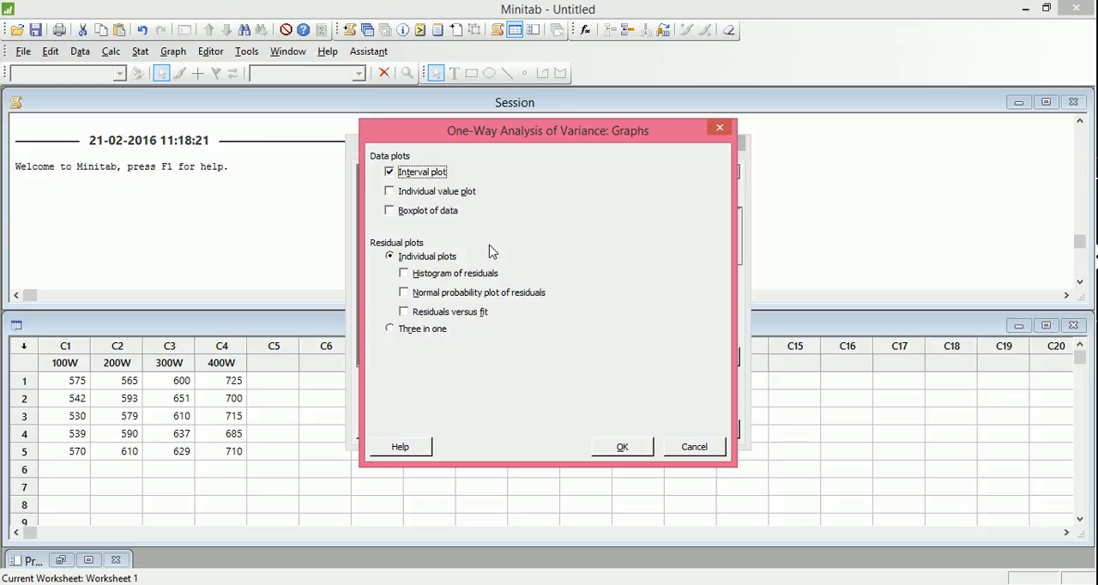
click(389, 172)
click(390, 211)
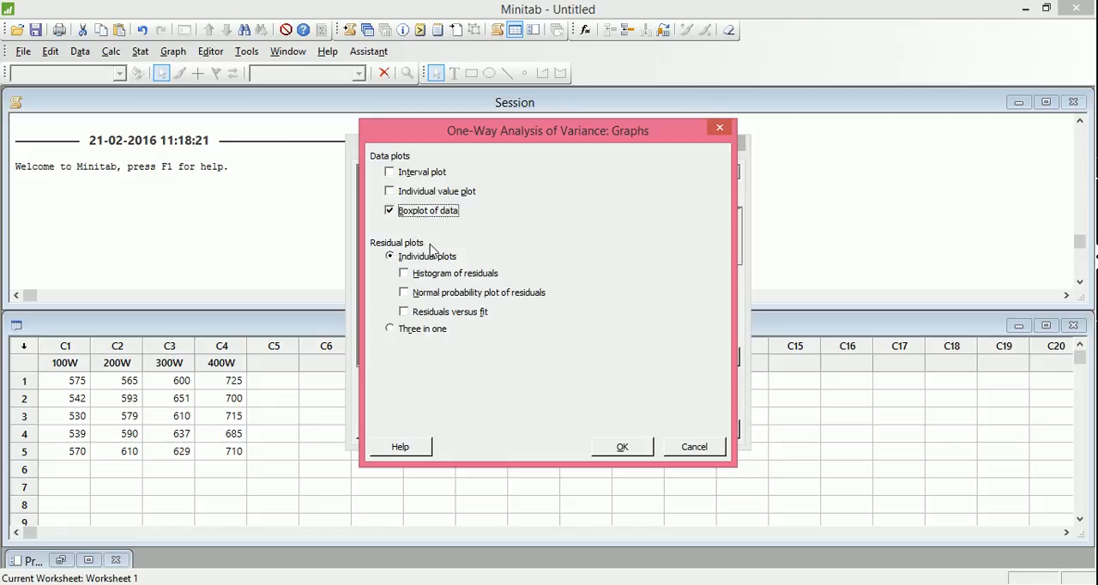
click(391, 329)
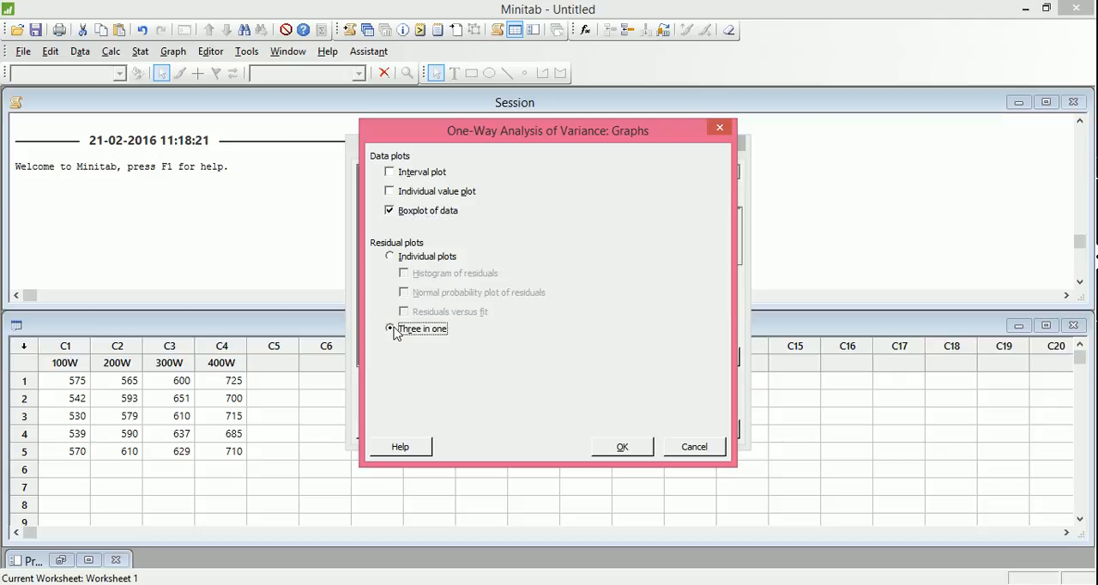
click(636, 447)
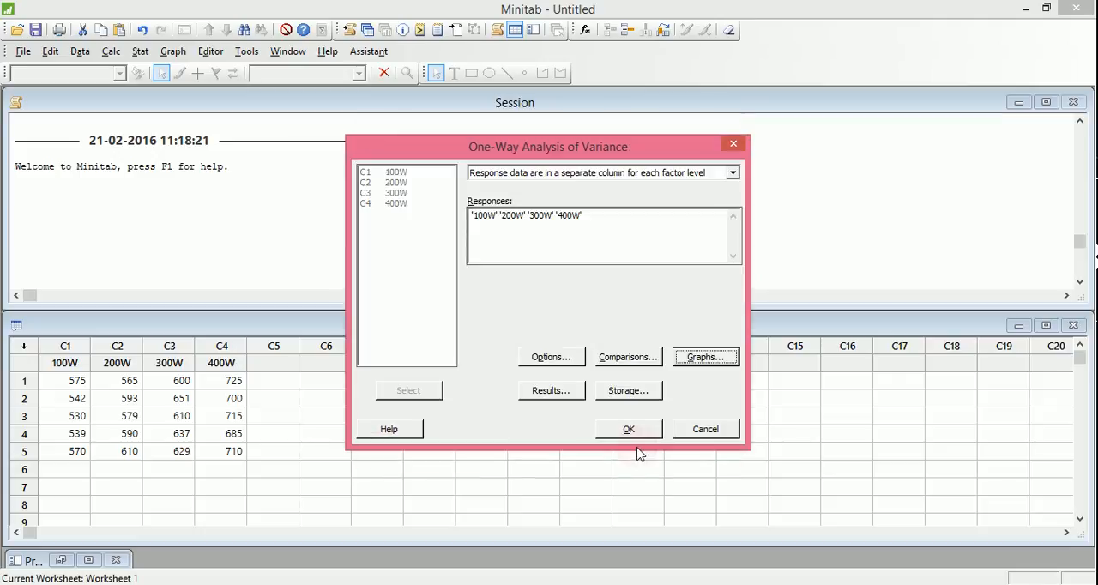
Review which result tables the ANOVA displays and its storage settings for fits and residuals.
click(562, 390)
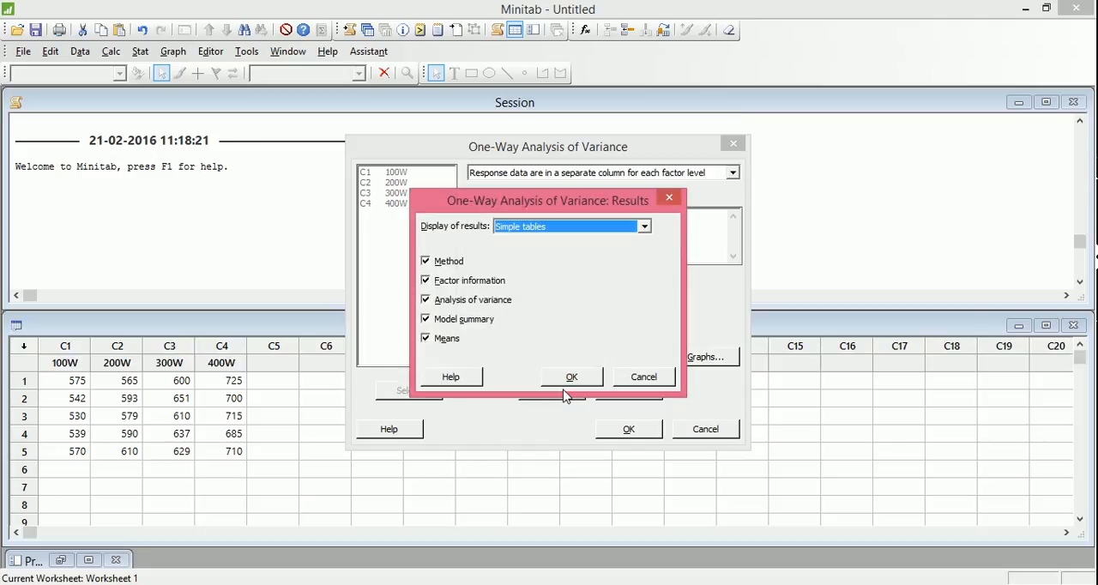
click(567, 378)
click(625, 391)
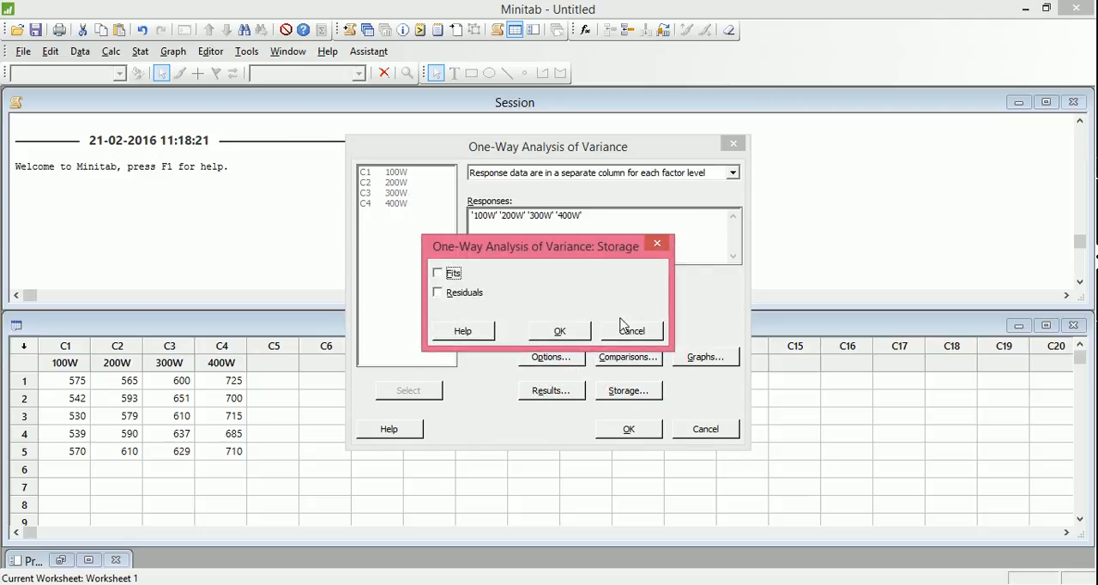
click(614, 333)
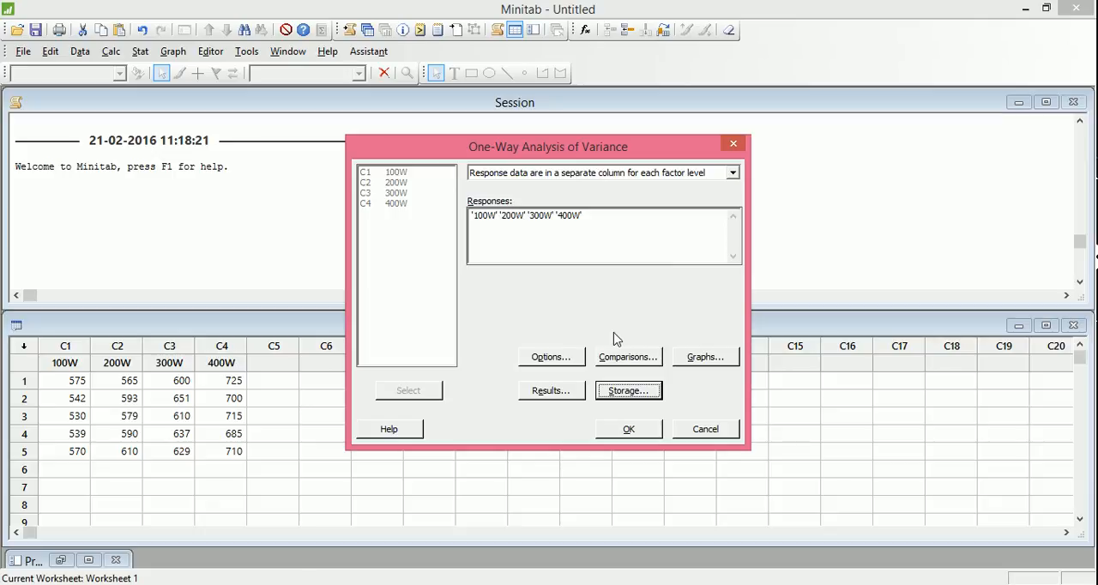
Run the one-way ANOVA and minimize the resulting residual plots and boxplot windows.
click(629, 428)
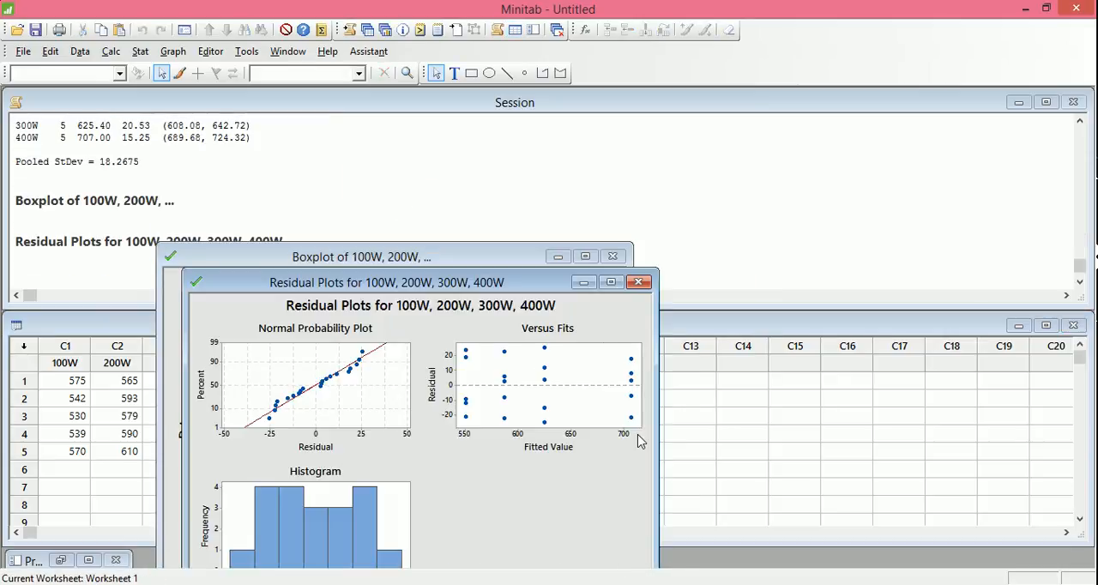
click(583, 282)
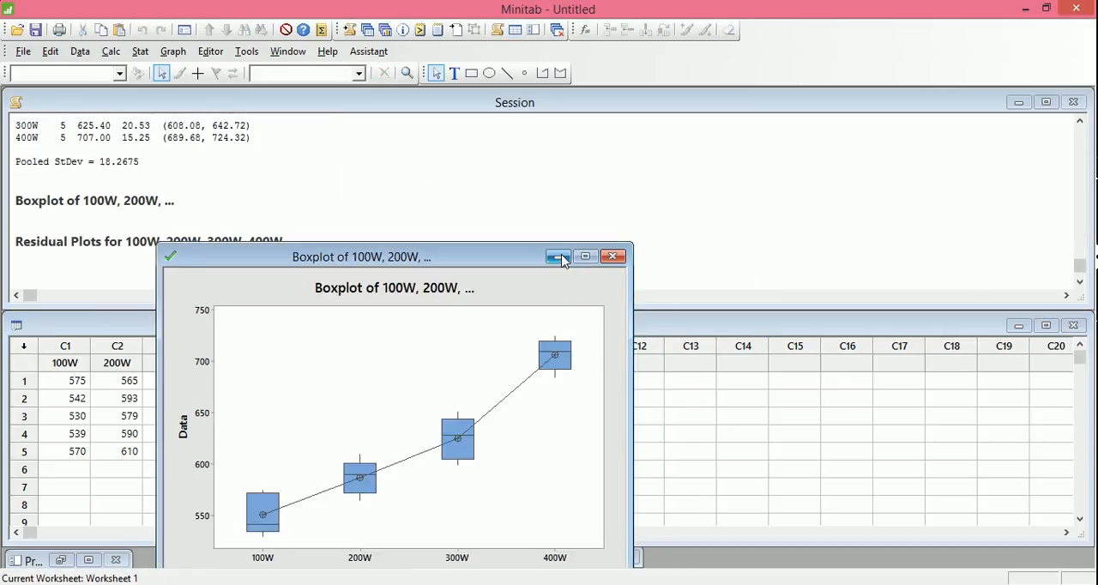
click(558, 257)
Review the null hypothesis, alternative hypothesis and significance level in the Method section of the ANOVA output.
drag(1079, 264, 1079, 133)
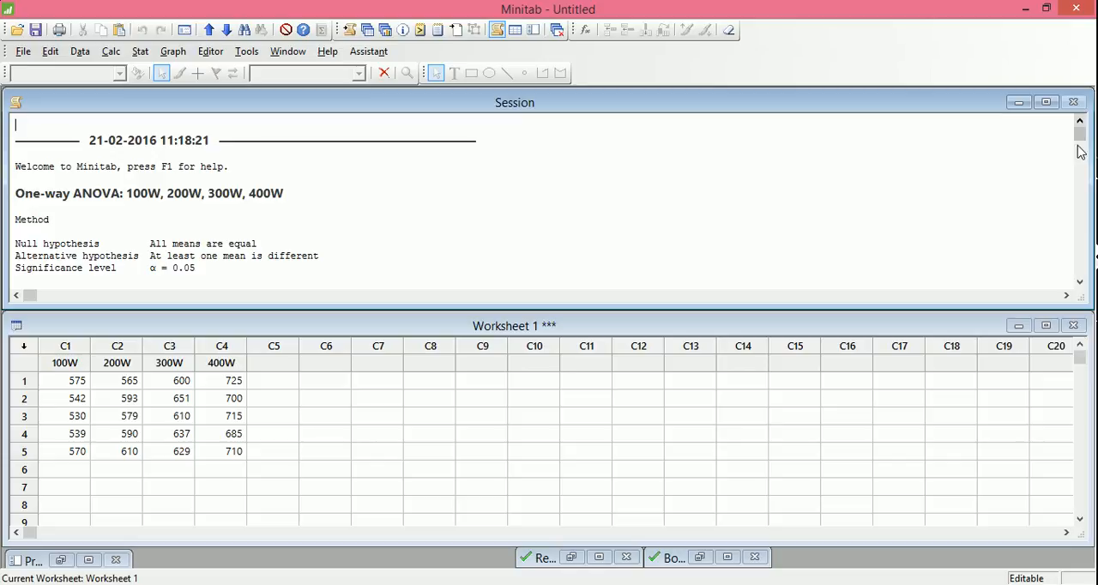
drag(197, 269, 15, 244)
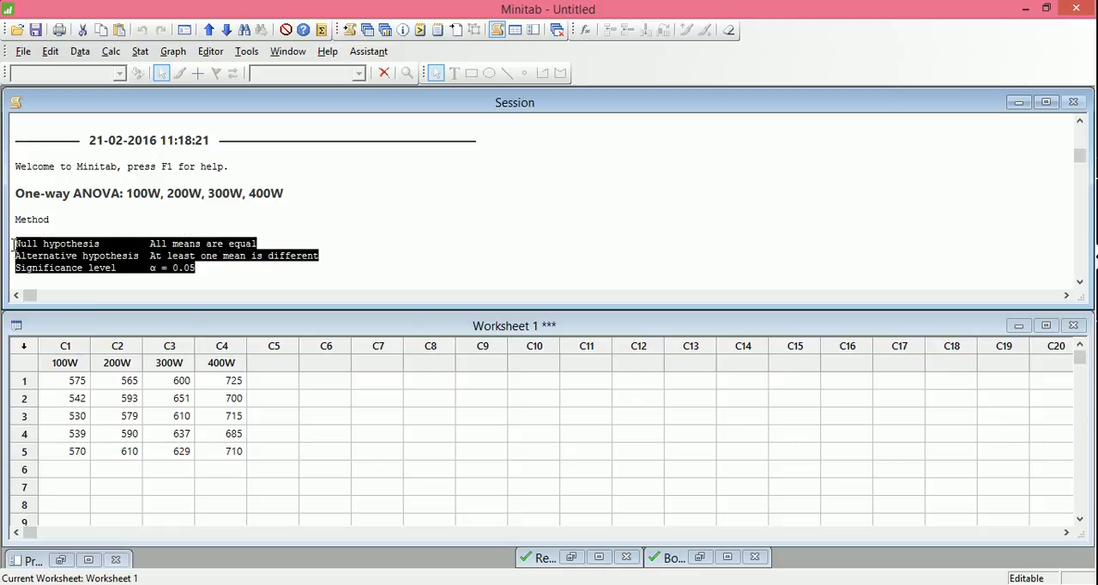
click(1081, 284)
click(1080, 284)
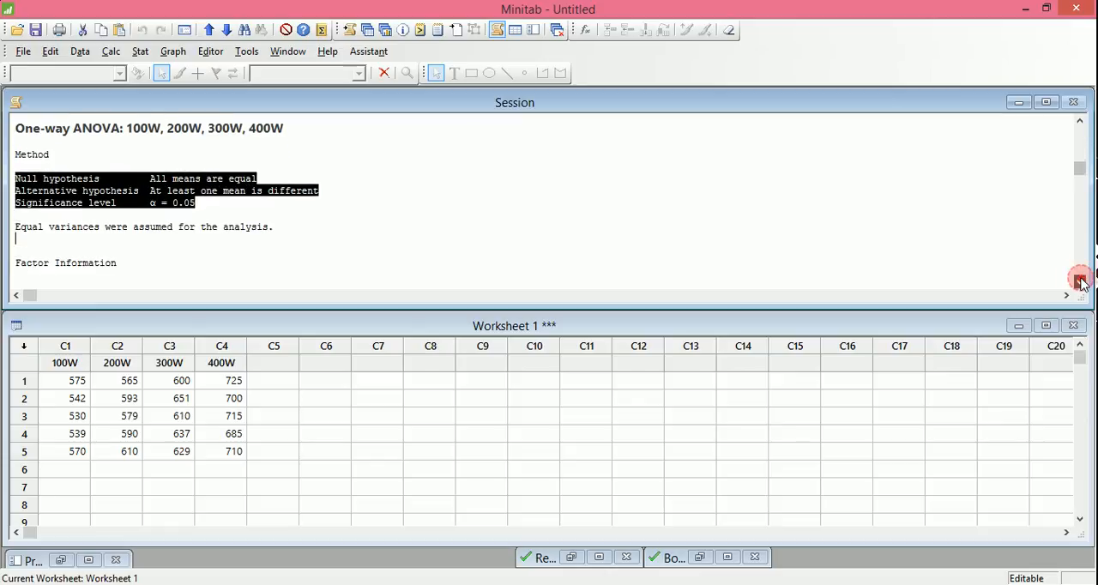
click(1081, 284)
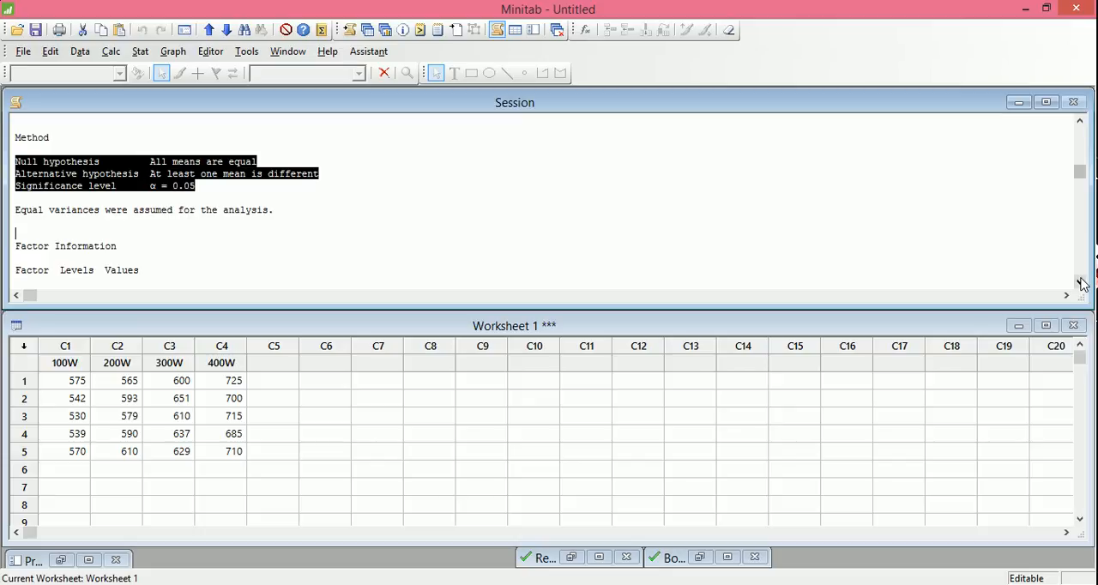
click(215, 173)
drag(26, 168, 286, 162)
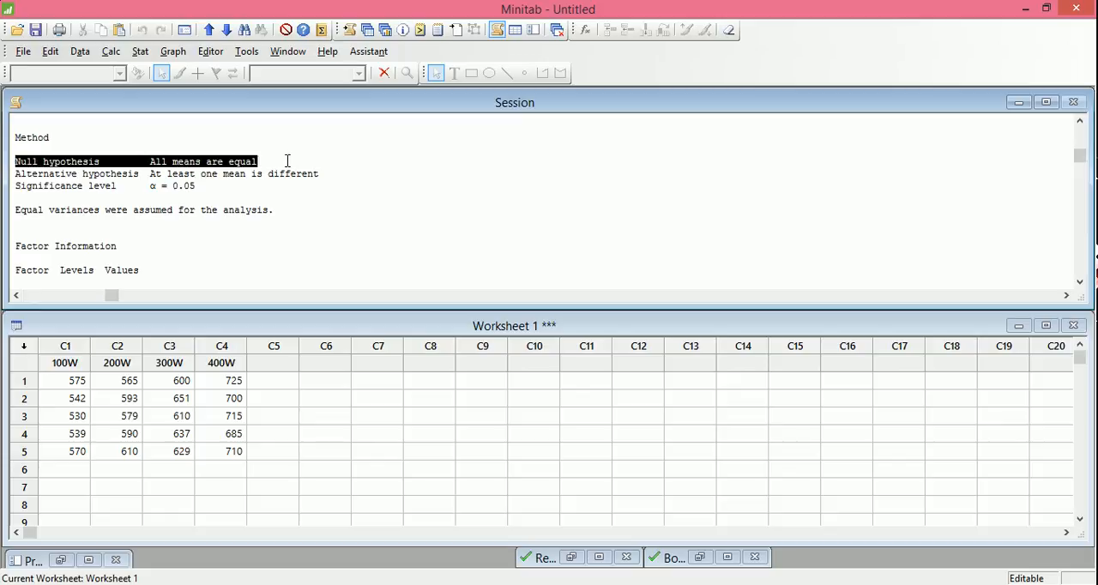
click(216, 238)
click(209, 191)
drag(13, 194, 26, 191)
Examine the factor information and the P-value of the factor in the Analysis of Variance table.
click(118, 278)
key(Down)
key(Down)
key(Down)
key(Down)
key(Down)
key(Down)
key(Down)
key(Down)
key(Down)
key(Down)
key(Down)
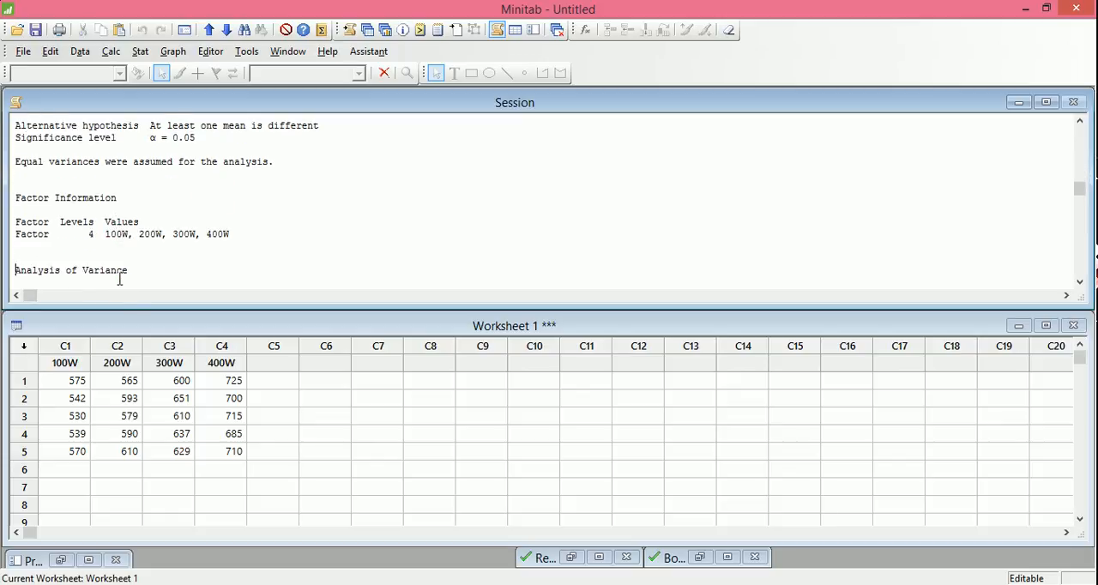
key(Down)
key(Down)
key(Down)
key(Down)
key(Down)
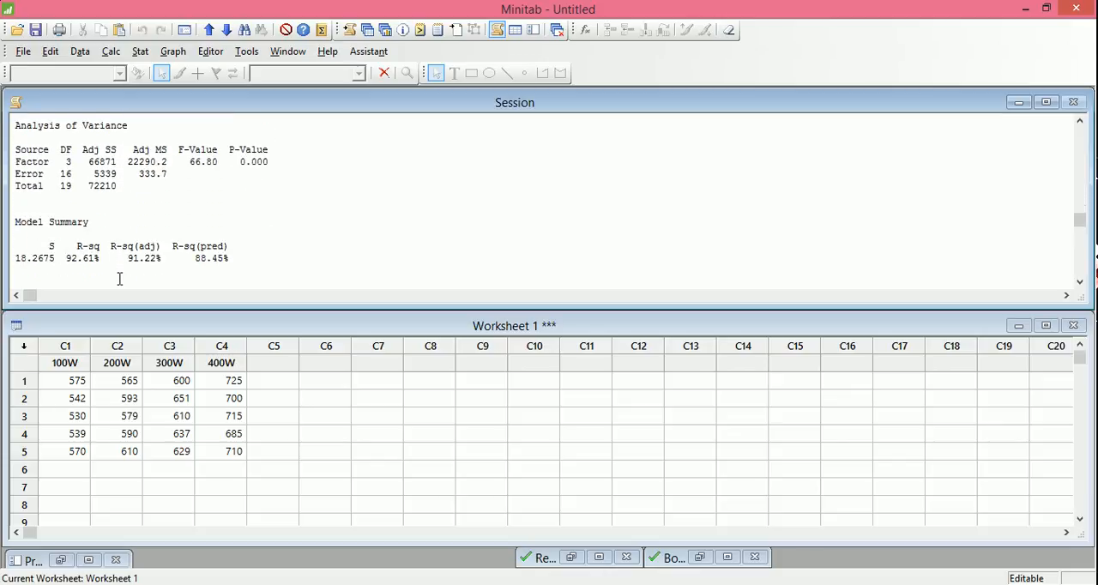
drag(269, 161, 241, 163)
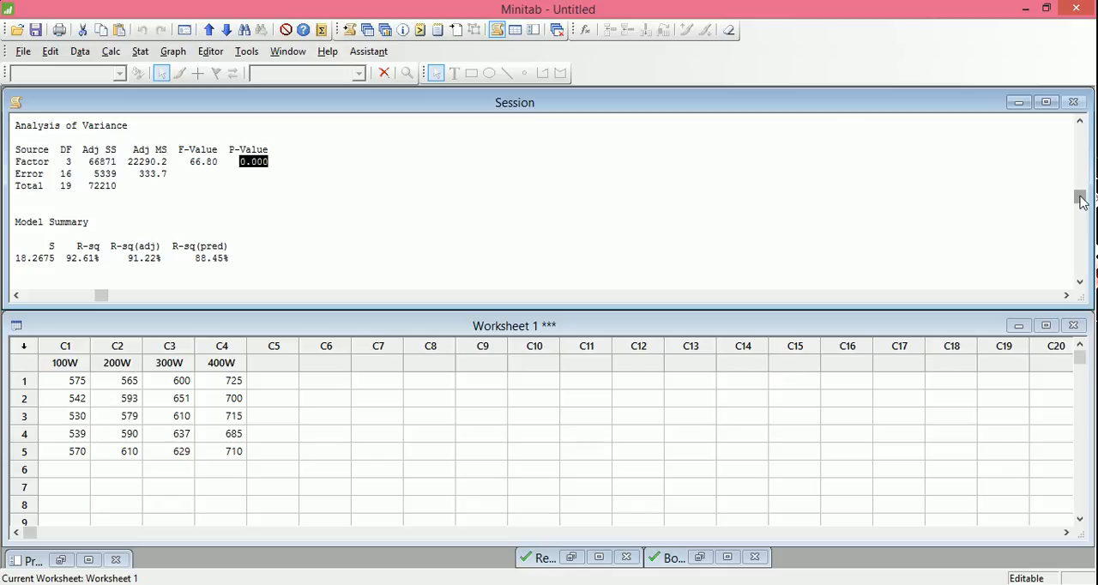
Review the model summary and the table of means through to the end of the session output.
mouse_move(1080, 197)
mouse_down()
mouse_move(1087, 151)
mouse_move(1085, 205)
mouse_up()
key(Down)
key(Down)
key(Down)
key(Down)
key(Down)
key(Down)
key(Down)
key(Down)
key(Down)
key(Down)
key(Down)
key(Down)
key(Down)
key(Down)
key(Down)
key(Down)
key(Down)
key(Down)
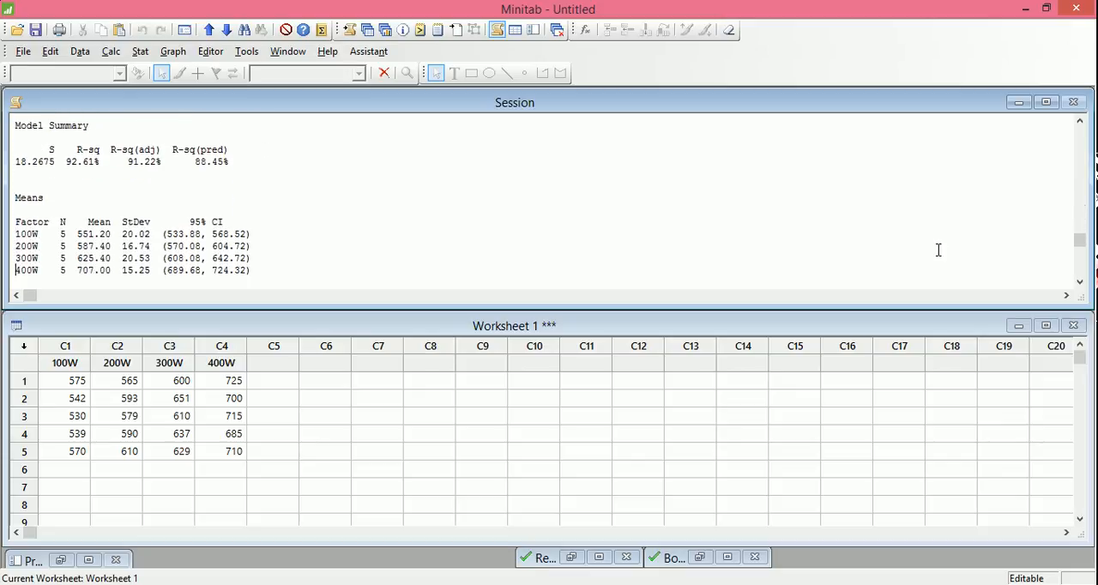
key(Down)
key(Down)
key(Down)
key(Down)
key(Down)
key(Down)
key(Down)
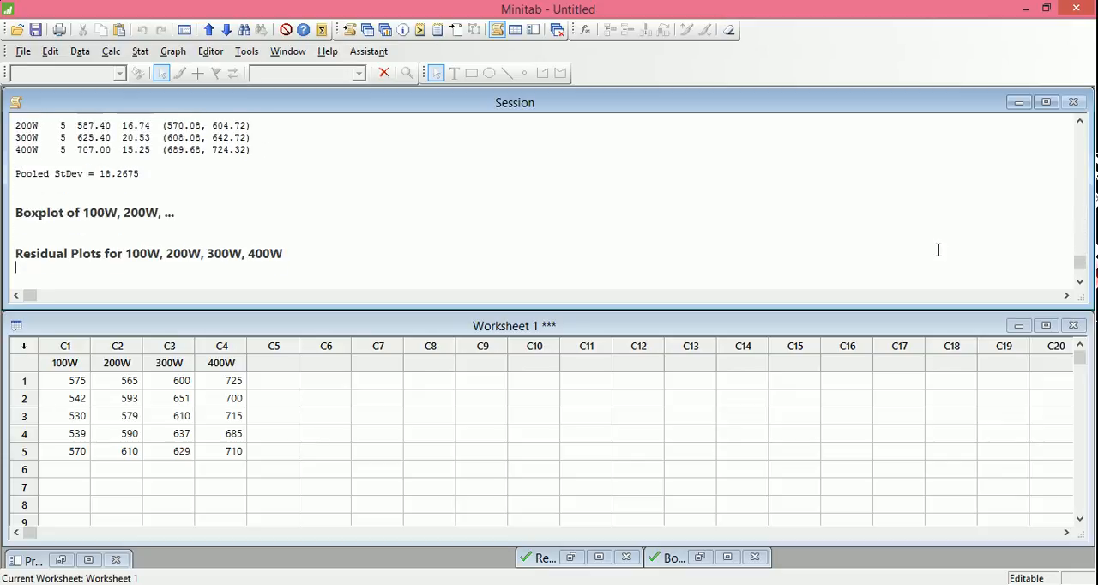
key(Down)
key(Down)
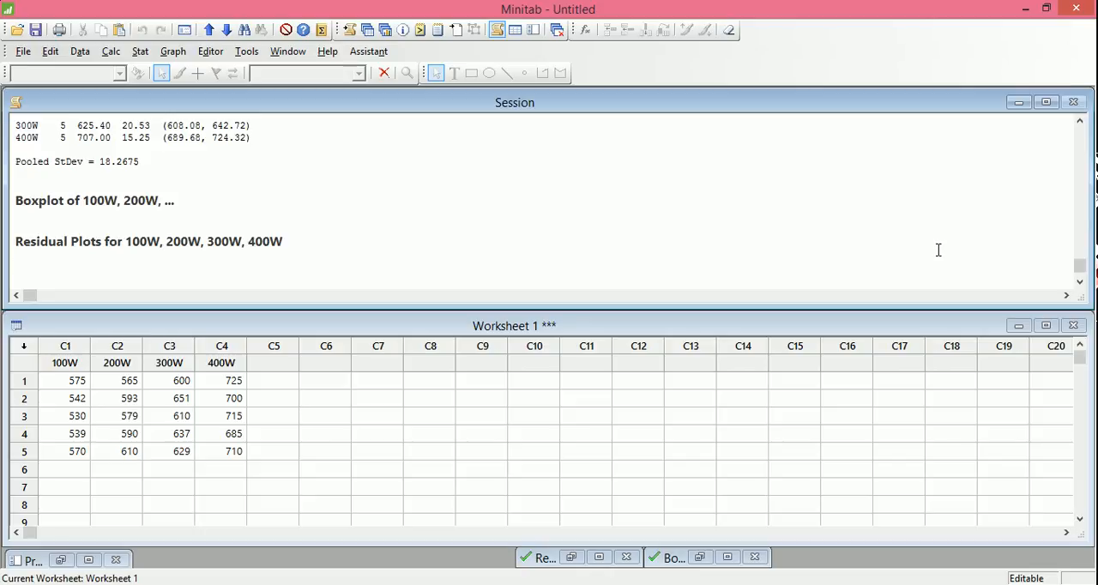
Restore the residual plots to examine the normal probability plot, versus fits plot and histogram, and minimize them again.
click(535, 560)
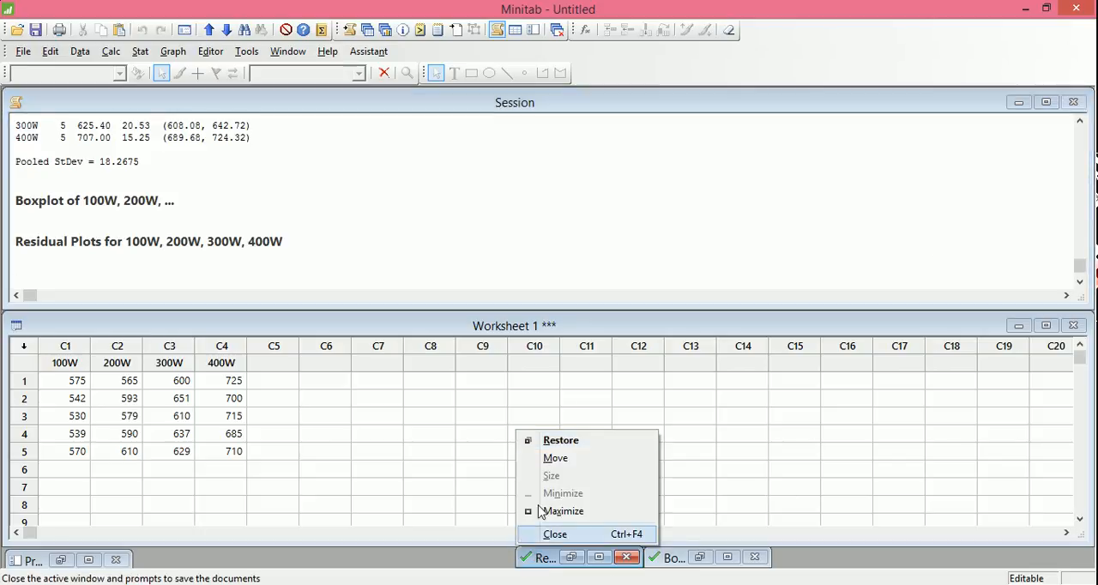
click(545, 440)
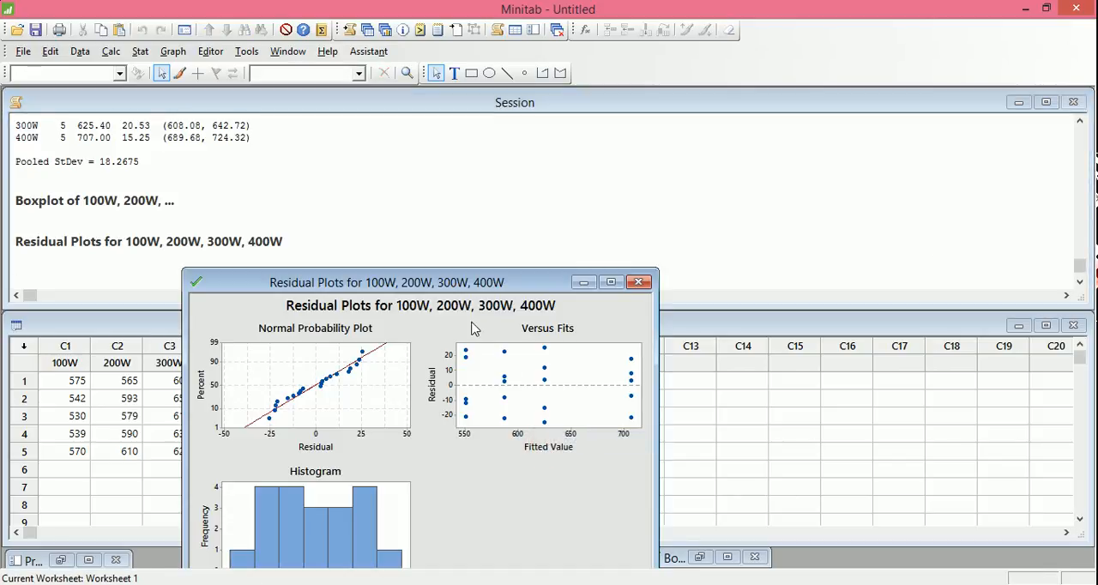
drag(475, 287, 369, 148)
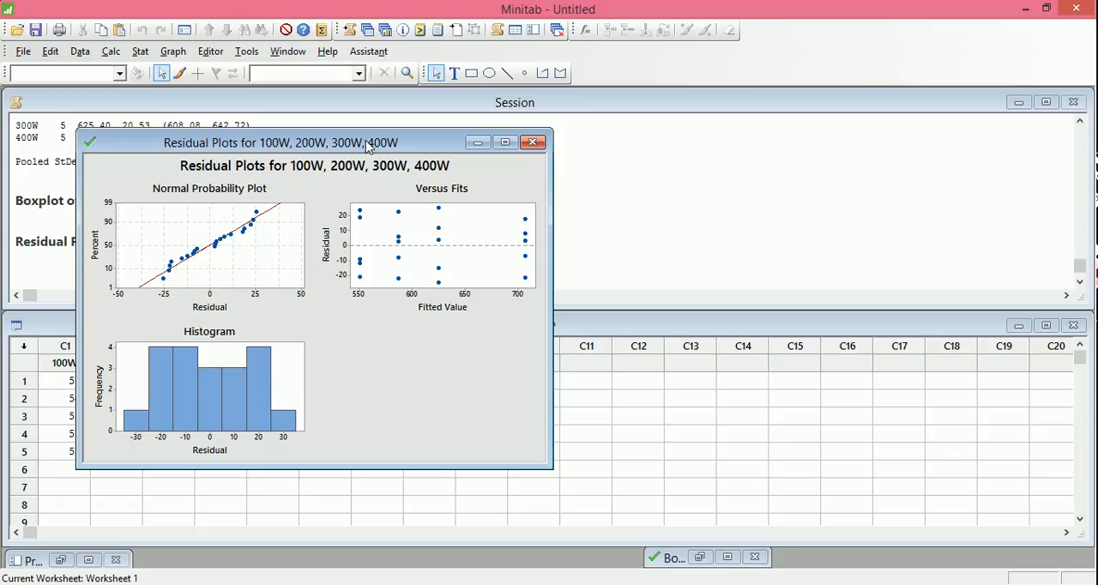
drag(368, 146, 444, 135)
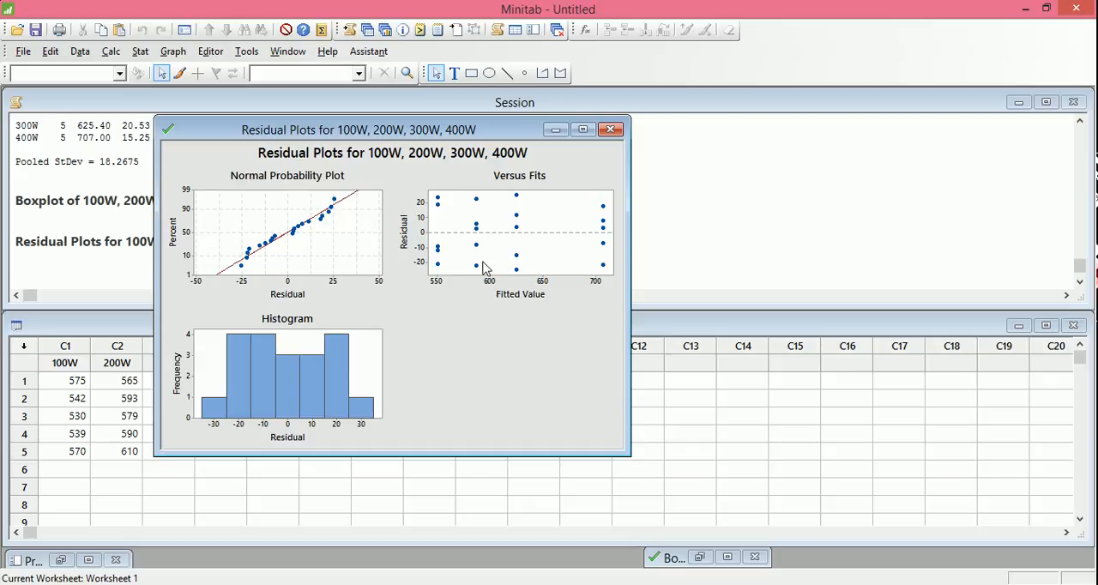
click(555, 130)
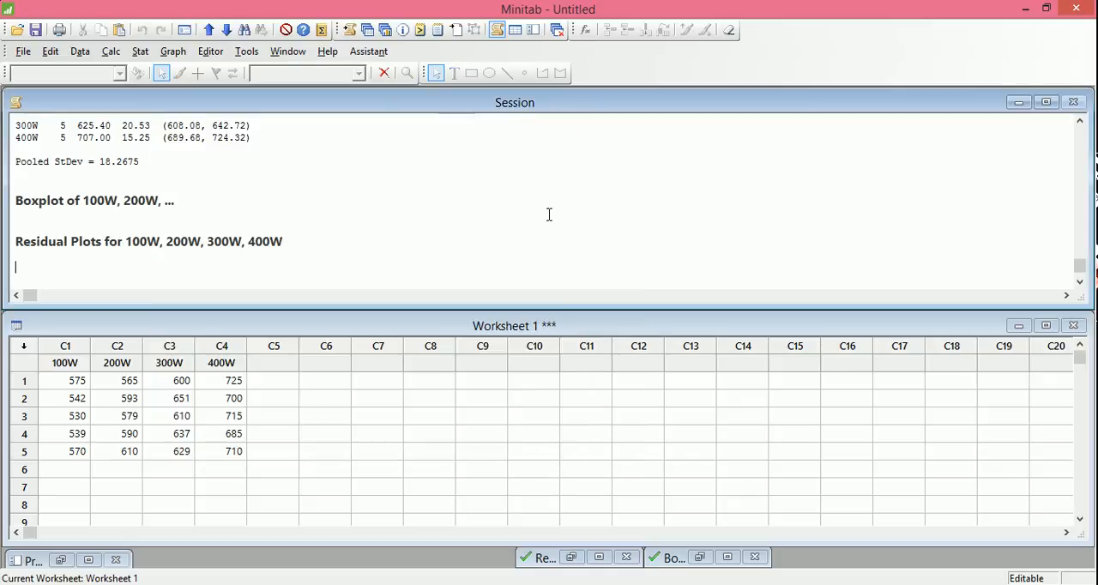
Restore the boxplot of the four power levels to compare their distributions, and minimize it again.
click(657, 561)
click(725, 440)
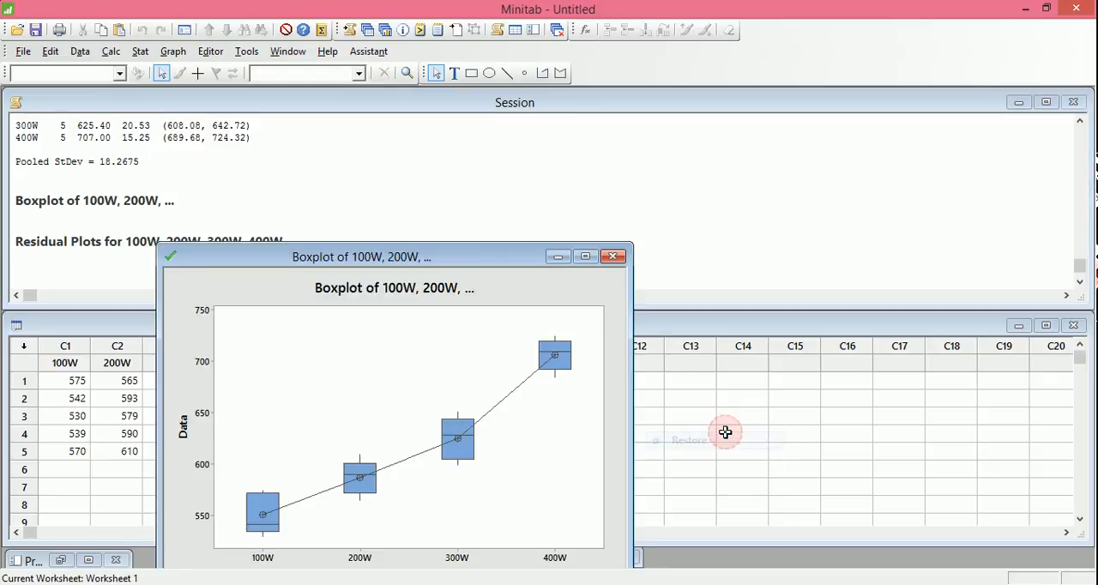
drag(469, 264, 458, 162)
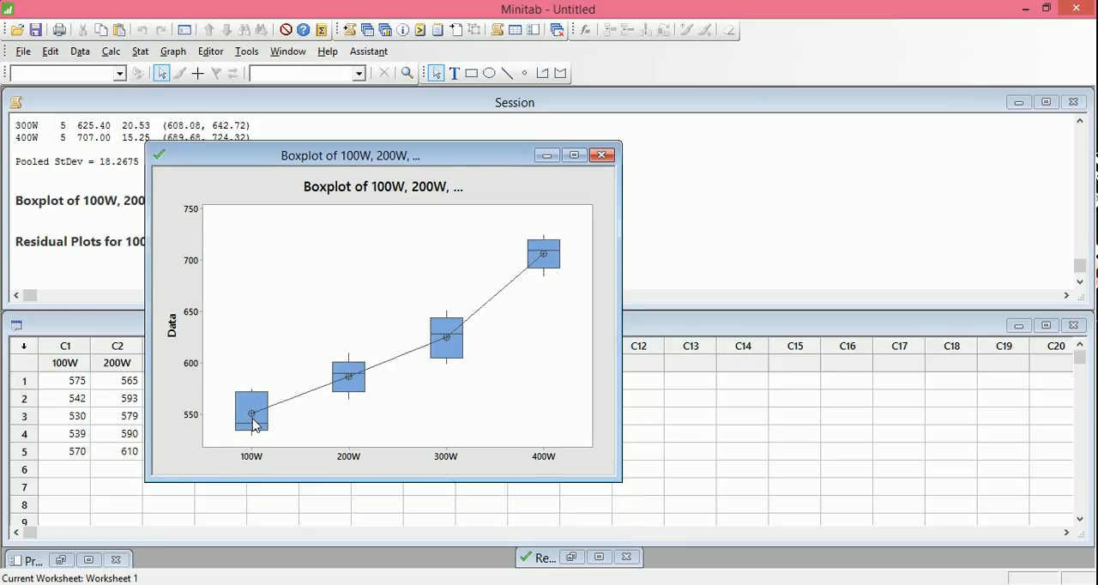
mouse_move(254, 425)
click(549, 154)
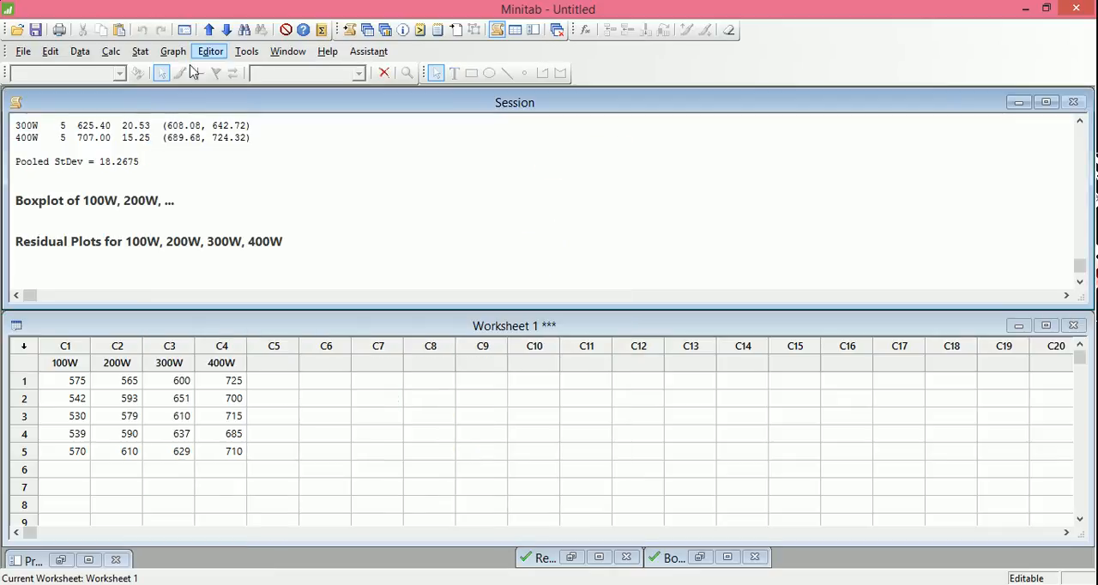
Rerun the one-way ANOVA with the Fisher comparison procedure enabled.
click(139, 51)
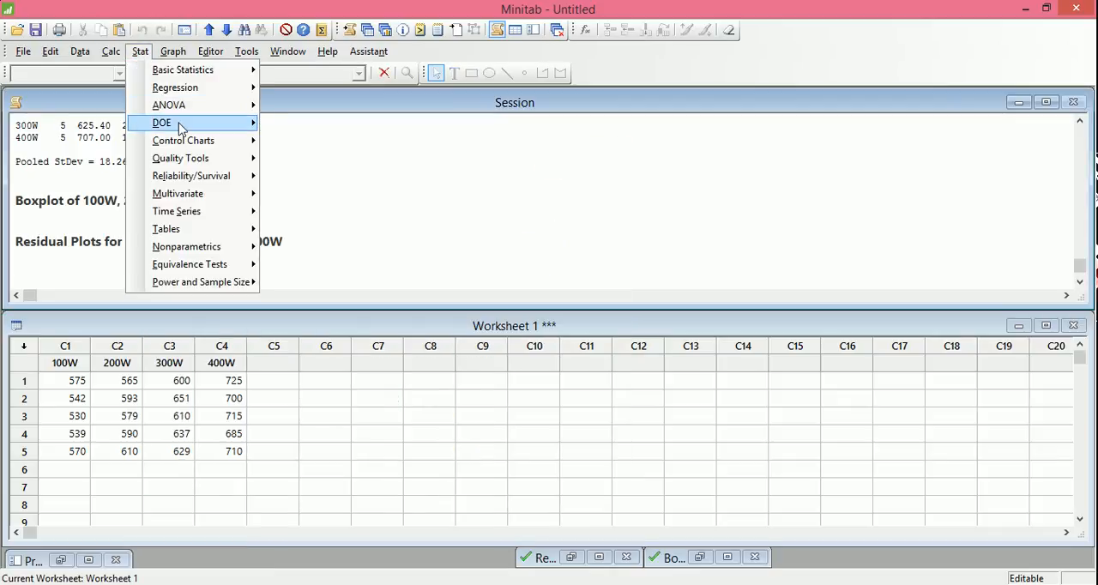
mouse_move(206, 124)
mouse_move(215, 105)
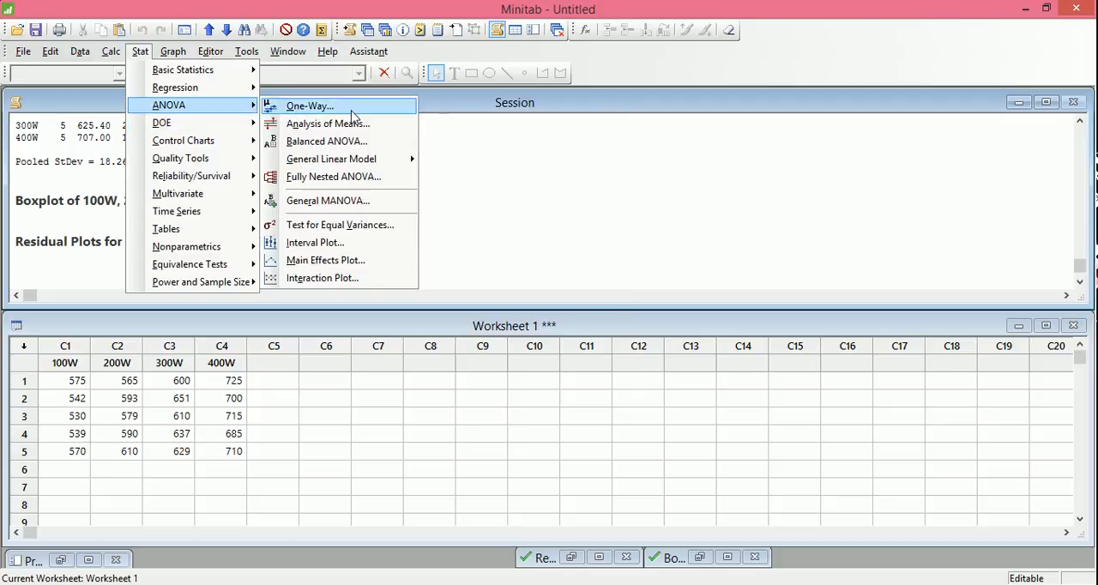
click(351, 107)
click(615, 356)
click(434, 236)
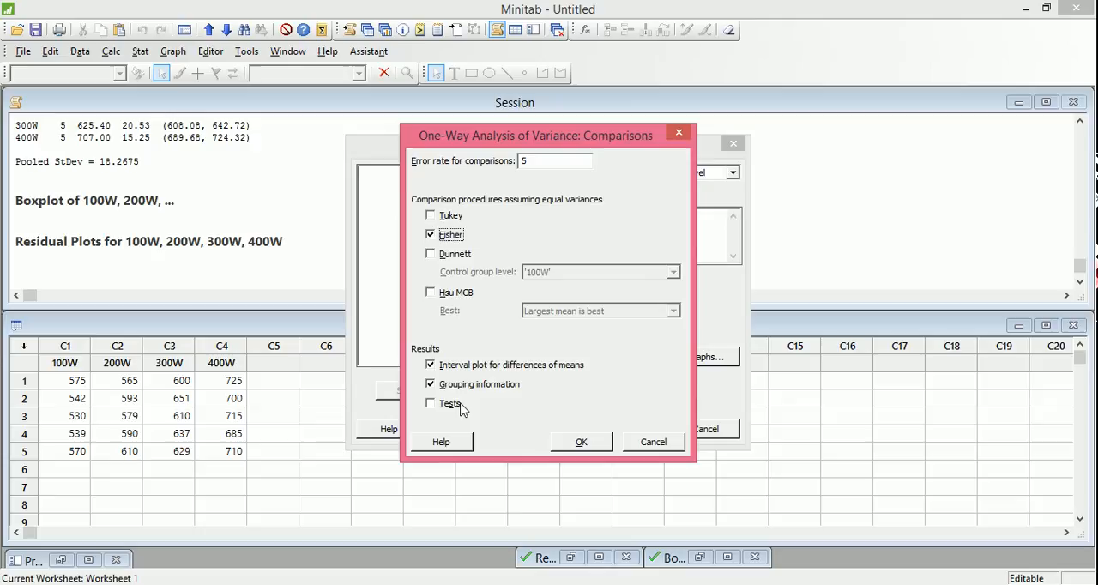
click(590, 441)
click(603, 431)
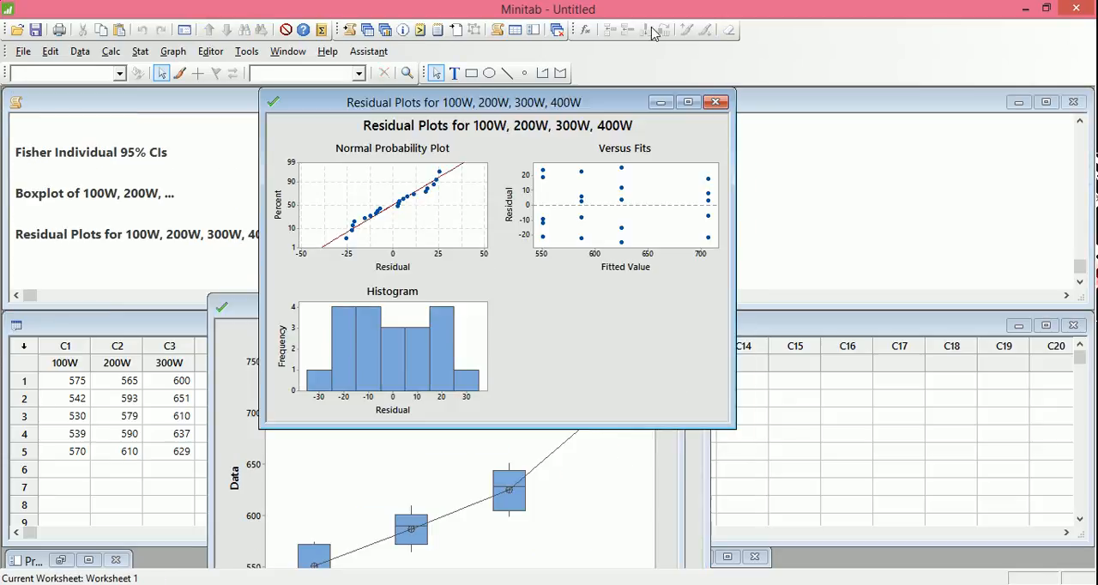
Minimize the new residual plots, boxplot and Fisher Individual 95% CIs windows.
click(660, 102)
click(600, 309)
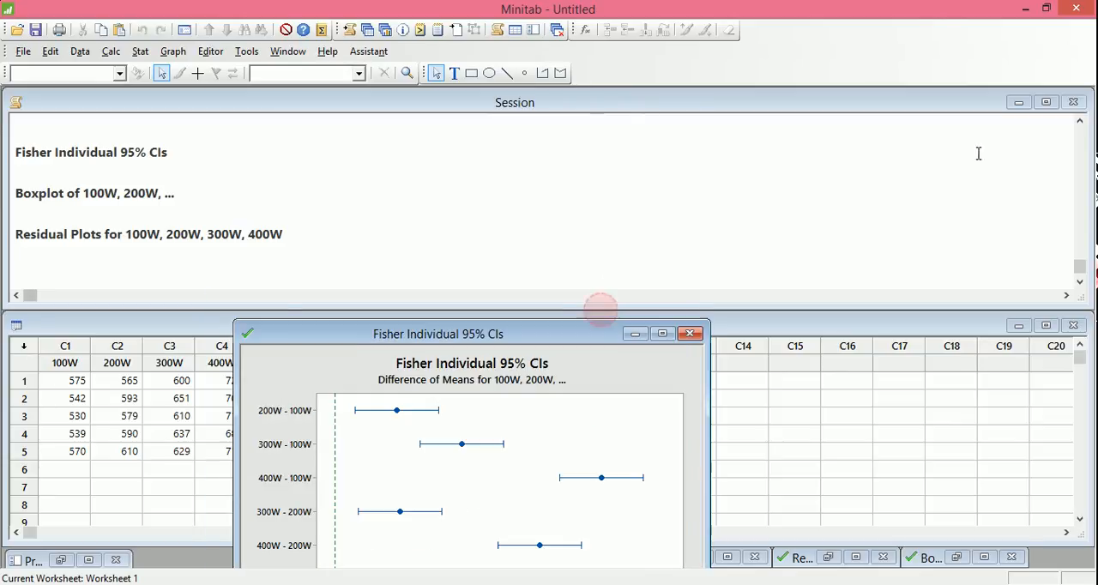
click(632, 331)
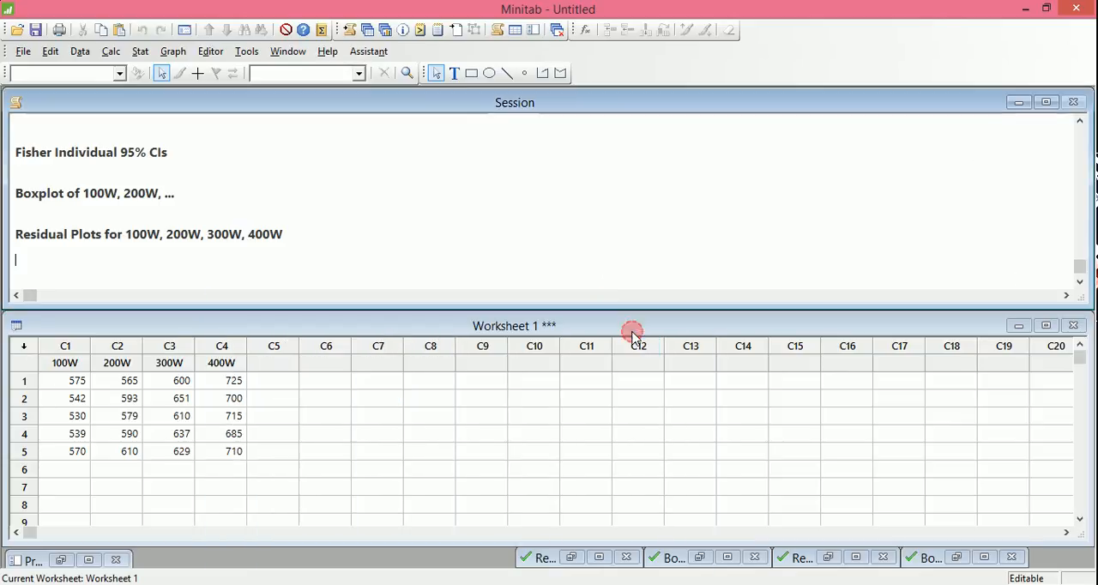
Review the Fisher comparison output near the end of the session results.
click(448, 248)
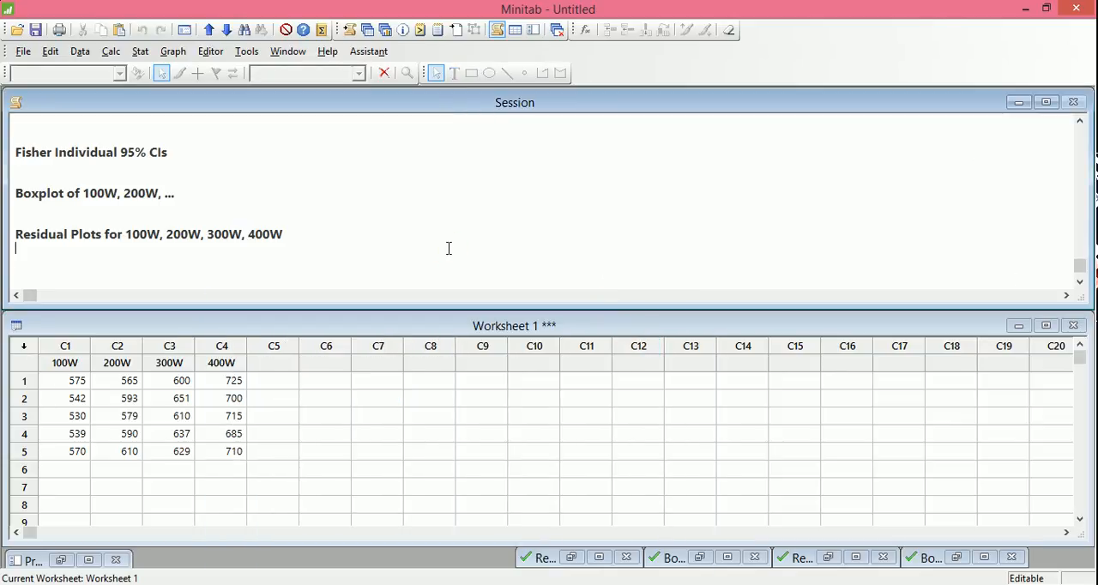
key(Up)
key(Up)
key(Up)
key(Up)
key(Up)
key(Up)
key(Up)
key(Up)
key(Up)
key(Up)
key(Up)
key(Up)
key(Up)
key(Up)
key(Up)
key(Up)
key(Down)
key(Down)
key(Down)
key(Down)
key(Up)
key(Up)
key(Up)
key(Up)
key(Up)
key(Up)
key(Up)
key(Up)
key(Up)
key(Up)
key(Up)
key(Up)
key(Up)
key(Up)
key(Down)
key(Down)
key(Down)
key(Down)
key(Down)
key(Down)
key(Down)
key(Down)
key(Down)
key(Down)
key(Down)
key(Down)
key(Down)
key(Down)
key(Down)
key(Down)
key(Down)
key(Down)
key(Down)
key(Down)
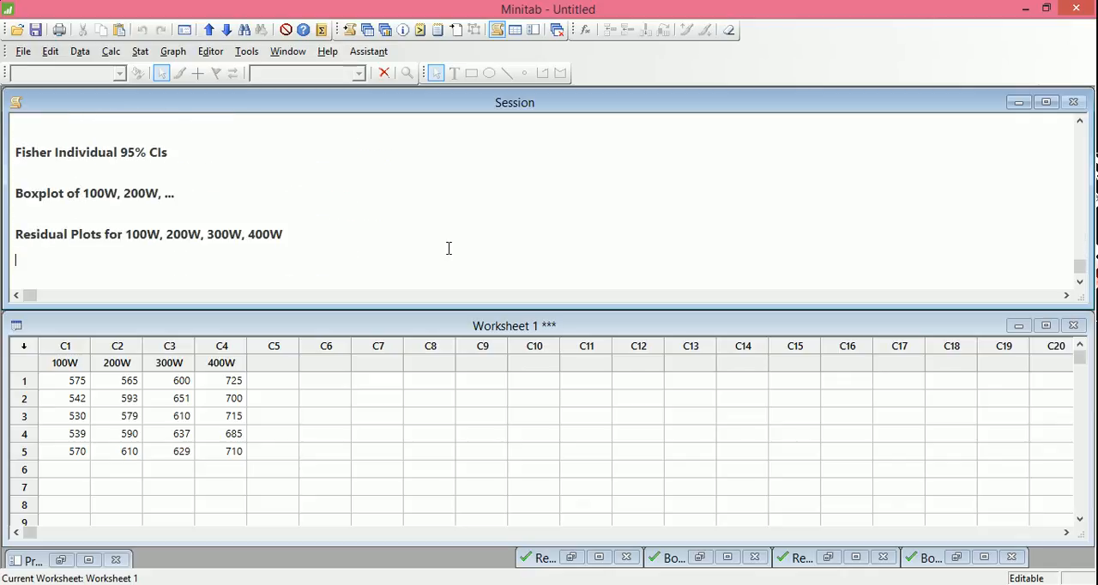